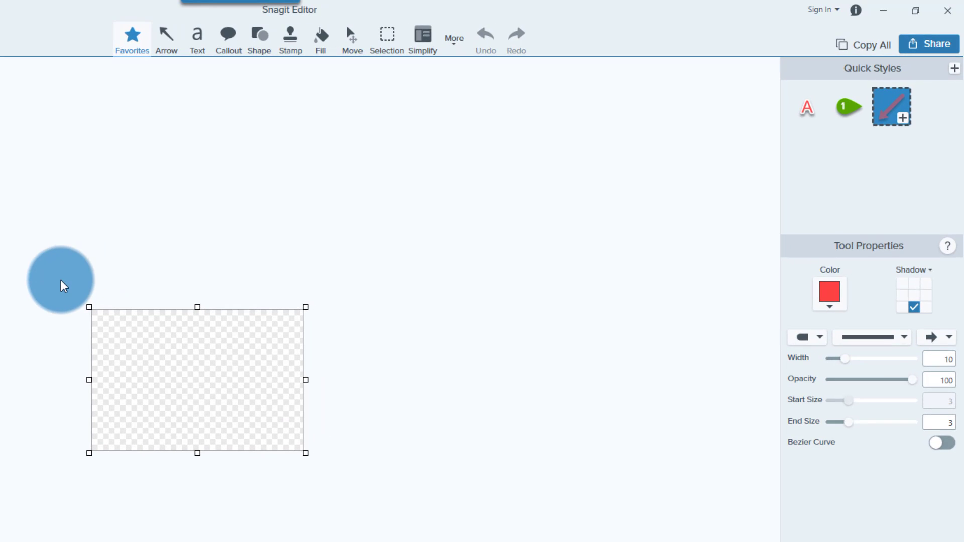
Activate the Simplify tool
{"action": "left_click", "coordinate": [459, 43]}
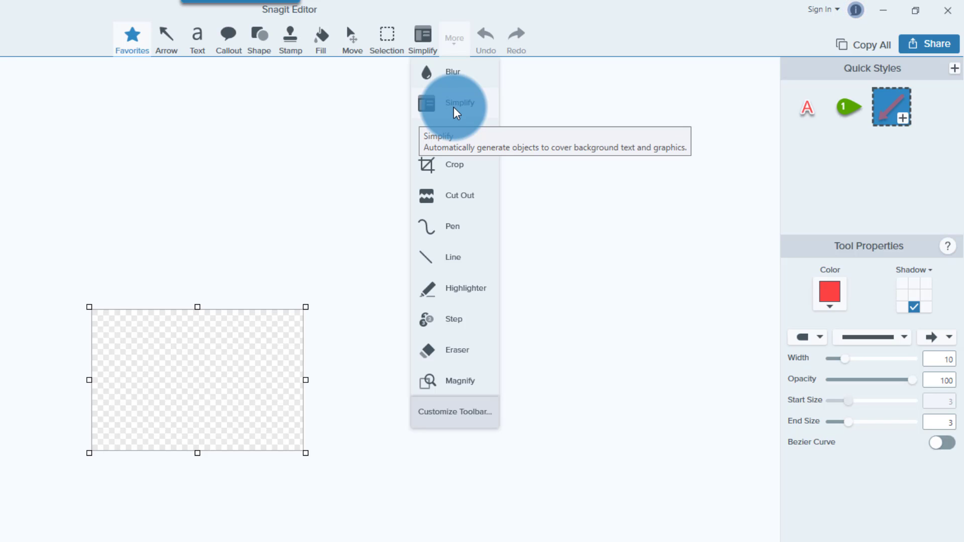
{"action": "left_click", "coordinate": [454, 107]}
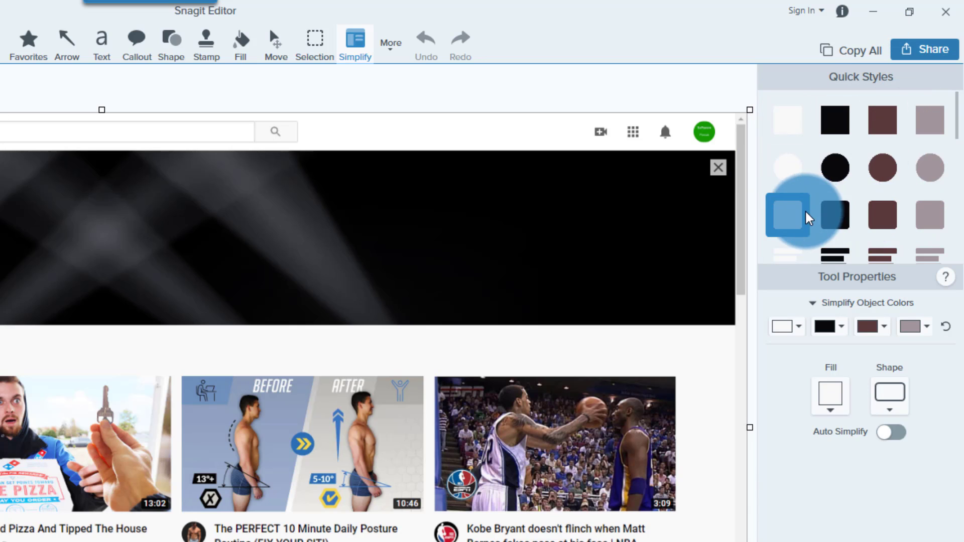
Look through the Simplify quick styles, from the basic shapes and text lines to the picture, video, cursor and window-button objects
{"action": "scroll", "coordinate": [871, 176], "scroll_direction": "down", "scroll_amount": 1}
{"action": "scroll", "coordinate": [791, 231], "scroll_direction": "down", "scroll_amount": 1}
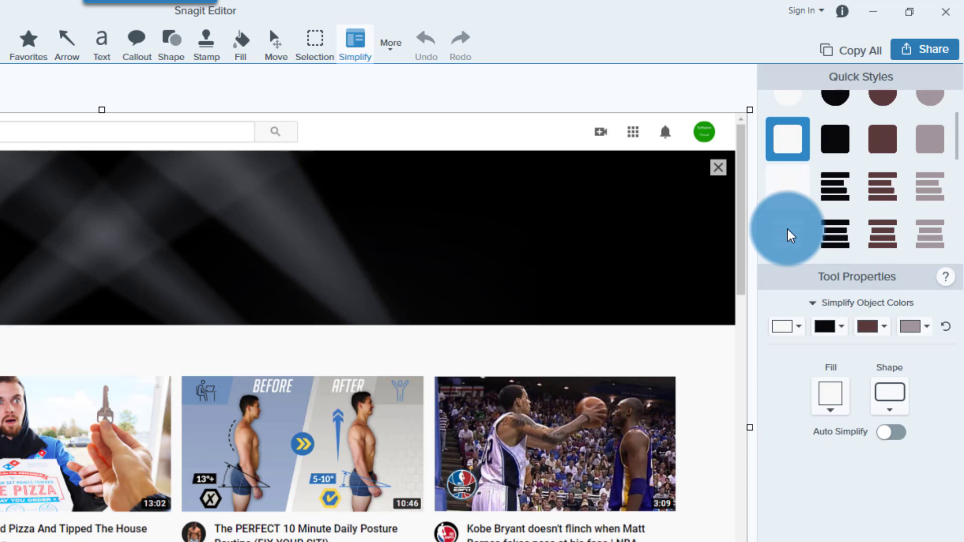
{"action": "scroll", "coordinate": [898, 226], "scroll_direction": "down", "scroll_amount": 1}
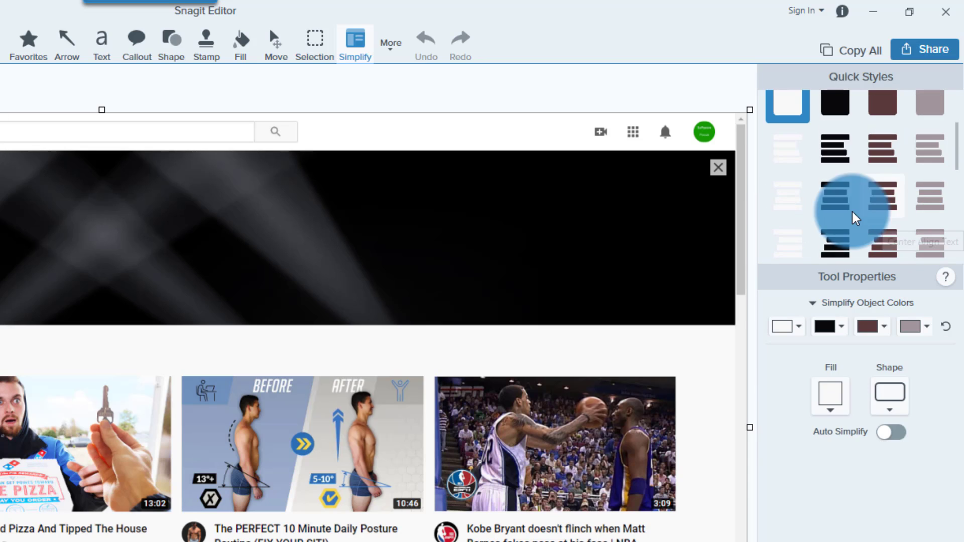
{"action": "scroll", "coordinate": [886, 236], "scroll_direction": "down", "scroll_amount": 1}
{"action": "scroll", "coordinate": [791, 212], "scroll_direction": "down", "scroll_amount": 1}
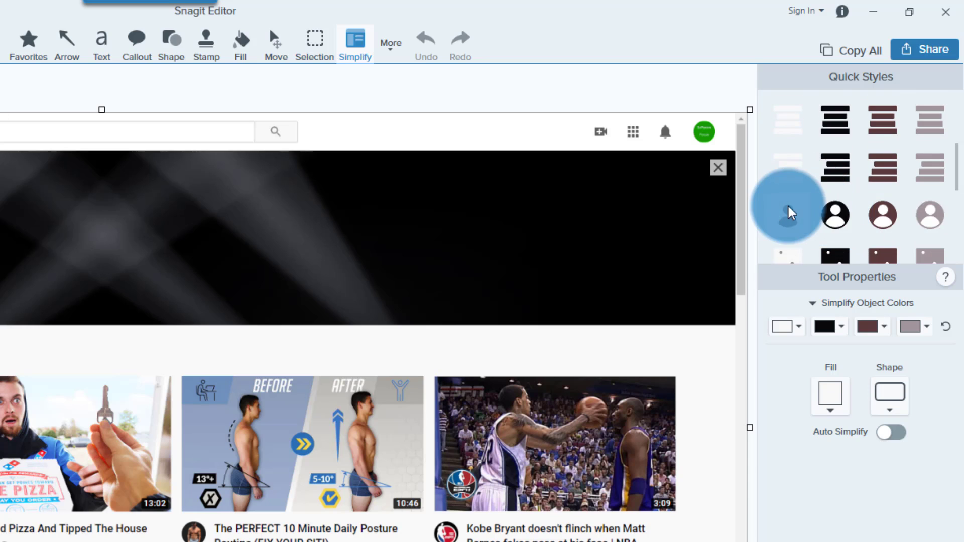
{"action": "scroll", "coordinate": [884, 206], "scroll_direction": "down", "scroll_amount": 1}
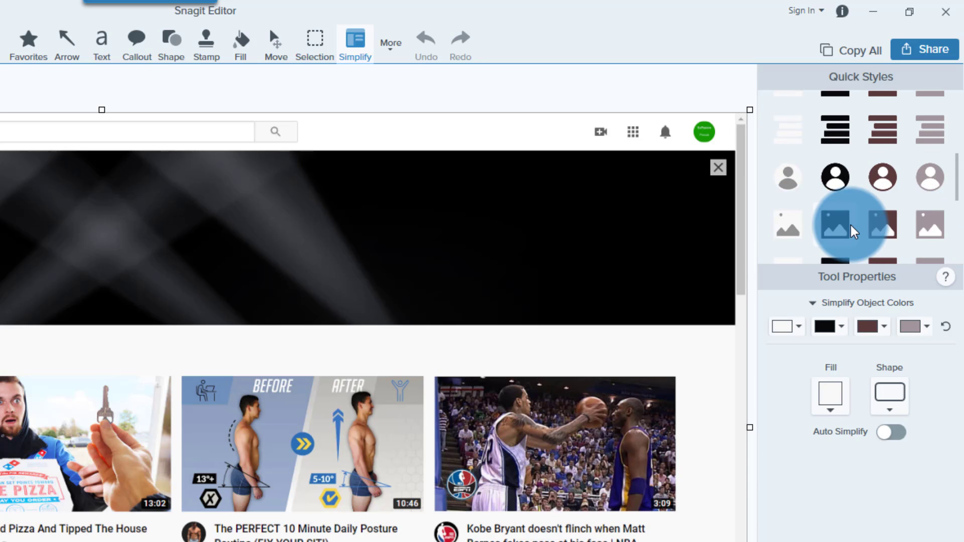
{"action": "scroll", "coordinate": [835, 232], "scroll_direction": "down", "scroll_amount": 2}
{"action": "scroll", "coordinate": [858, 206], "scroll_direction": "down", "scroll_amount": 1}
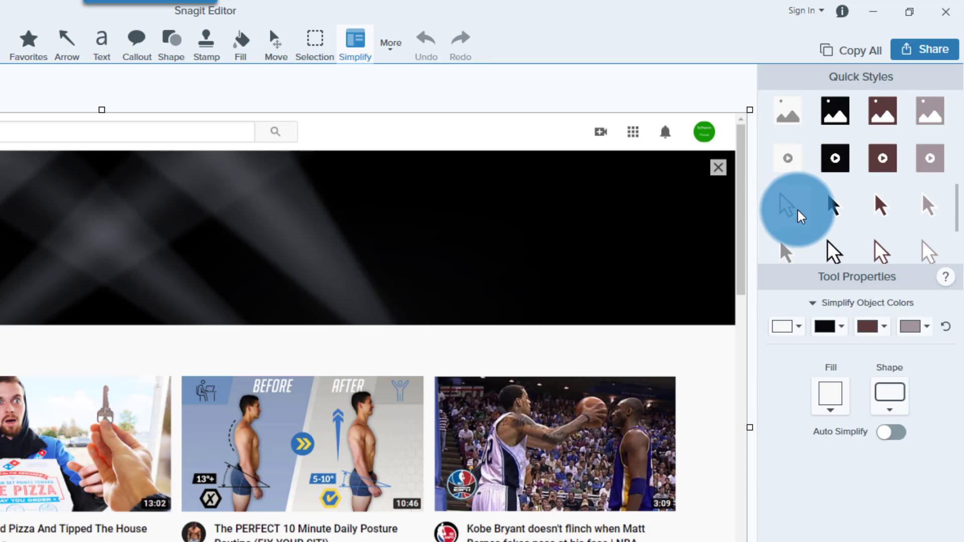
{"action": "scroll", "coordinate": [800, 210], "scroll_direction": "down", "scroll_amount": 2}
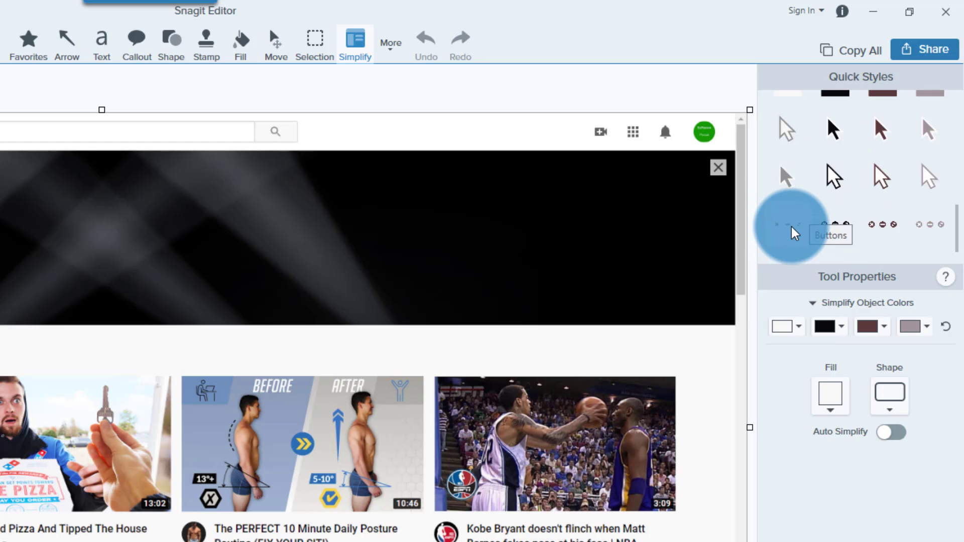
{"action": "scroll", "coordinate": [795, 234], "scroll_direction": "down", "scroll_amount": 1}
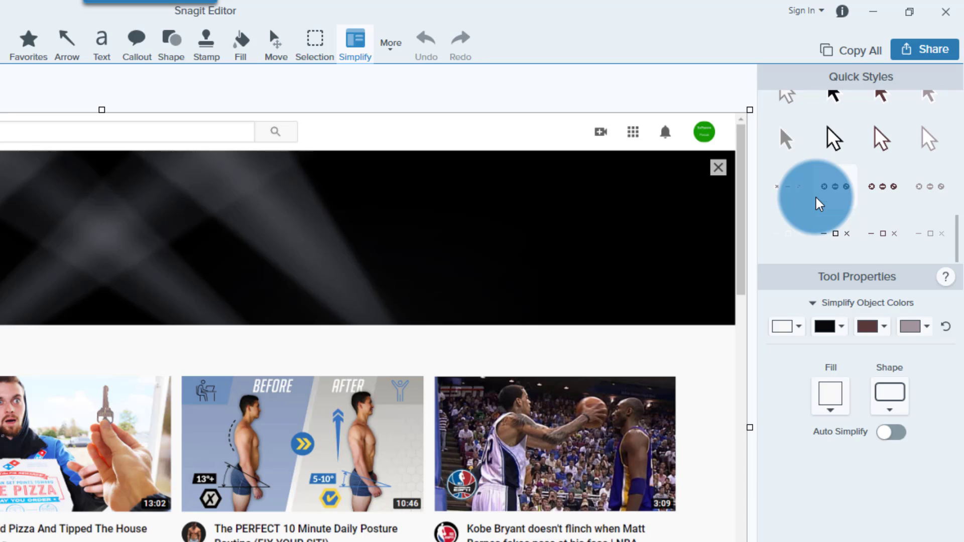
{"action": "scroll", "coordinate": [819, 204], "scroll_direction": "up", "scroll_amount": 6}
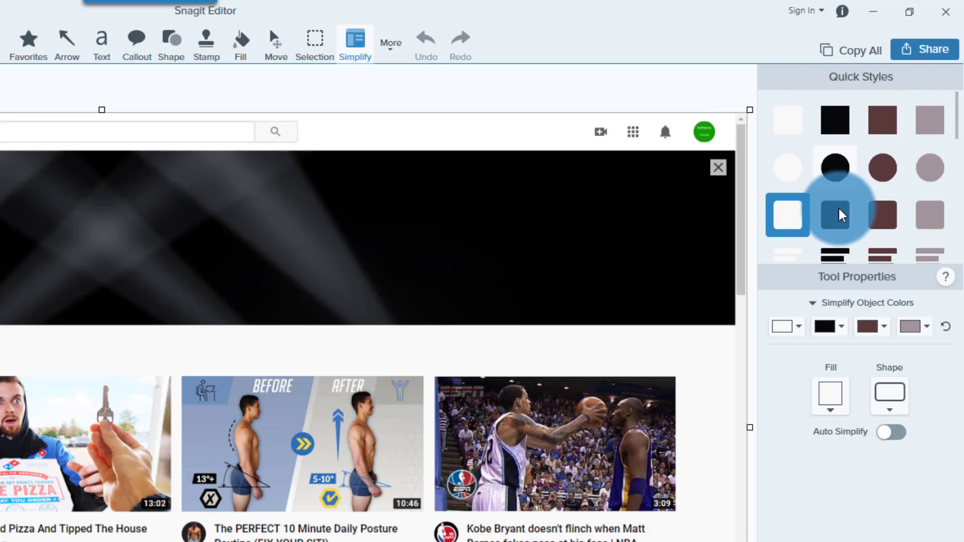
Set the first Simplify object color to bright green (#00FF00)
{"action": "left_click", "coordinate": [797, 326]}
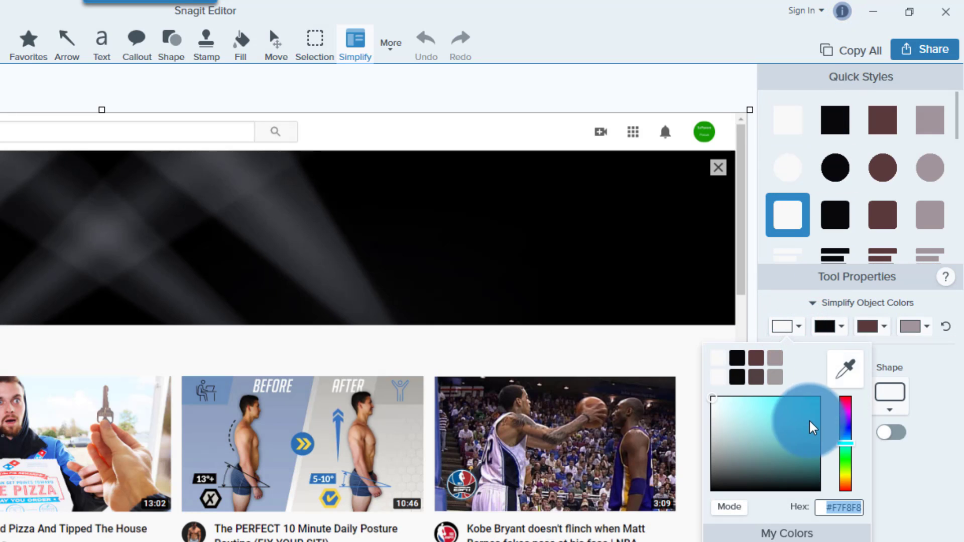
{"action": "left_click", "coordinate": [845, 460]}
{"action": "left_click", "coordinate": [808, 400]}
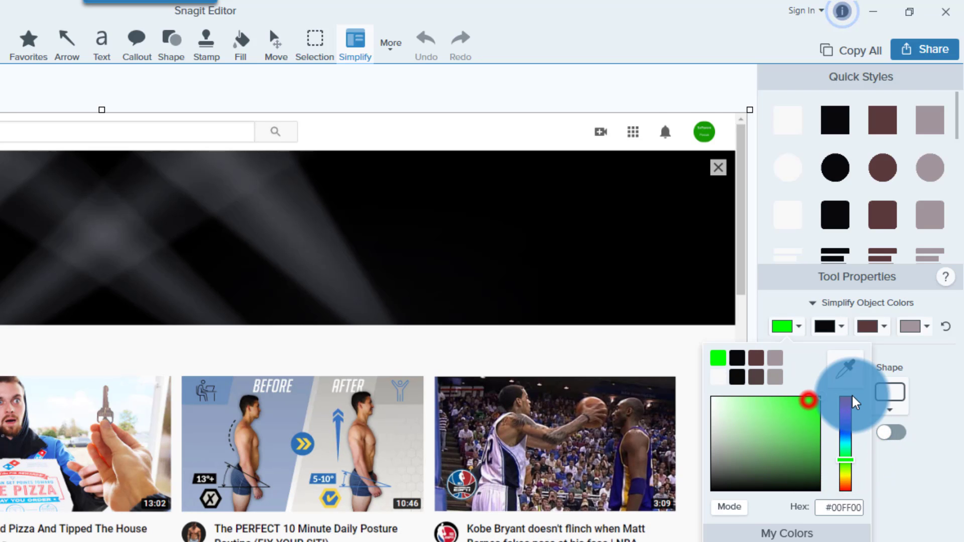
{"action": "left_click", "coordinate": [907, 355]}
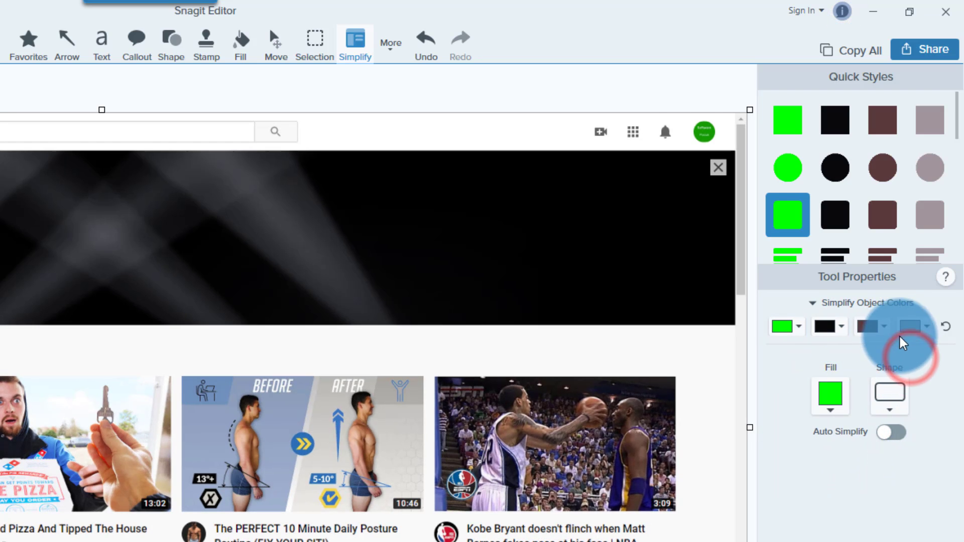
Set the third Simplify object color to purple (#7300D5)
{"action": "left_click", "coordinate": [878, 325]}
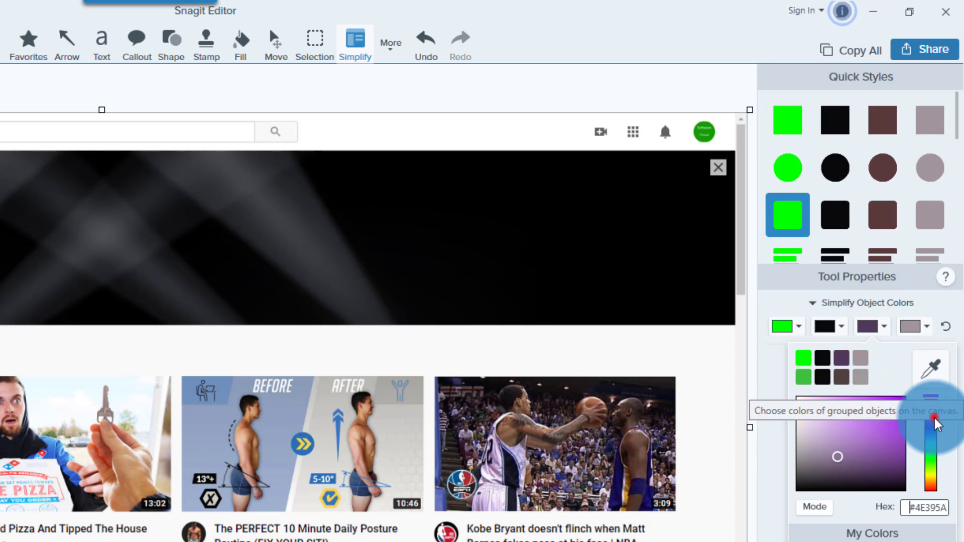
{"action": "left_click_drag", "start_coordinate": [880, 425], "coordinate": [916, 398]}
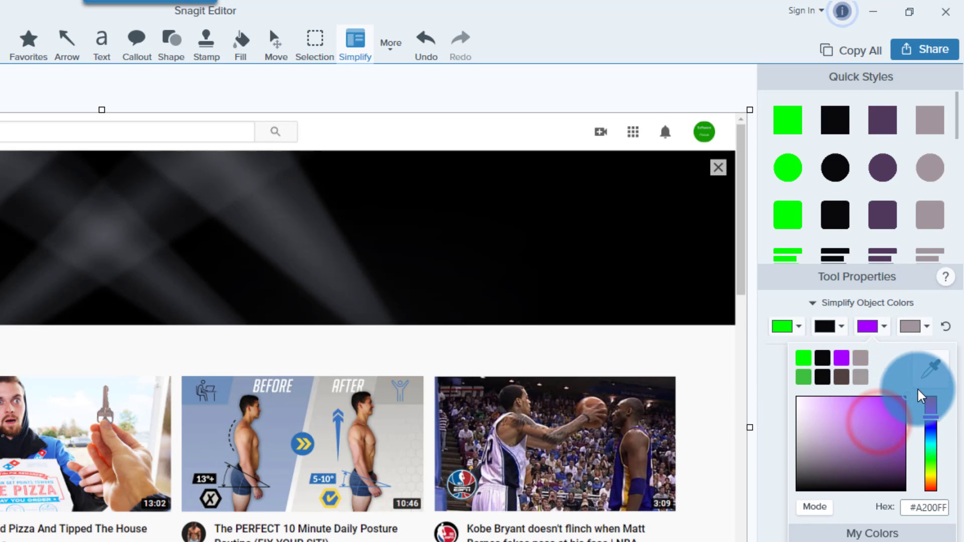
{"action": "left_click", "coordinate": [932, 418]}
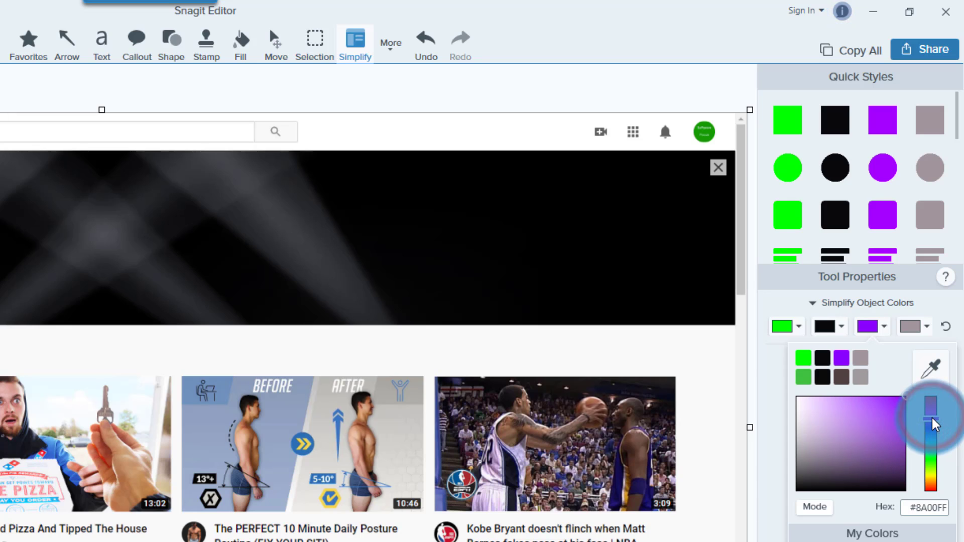
{"action": "left_click", "coordinate": [905, 416]}
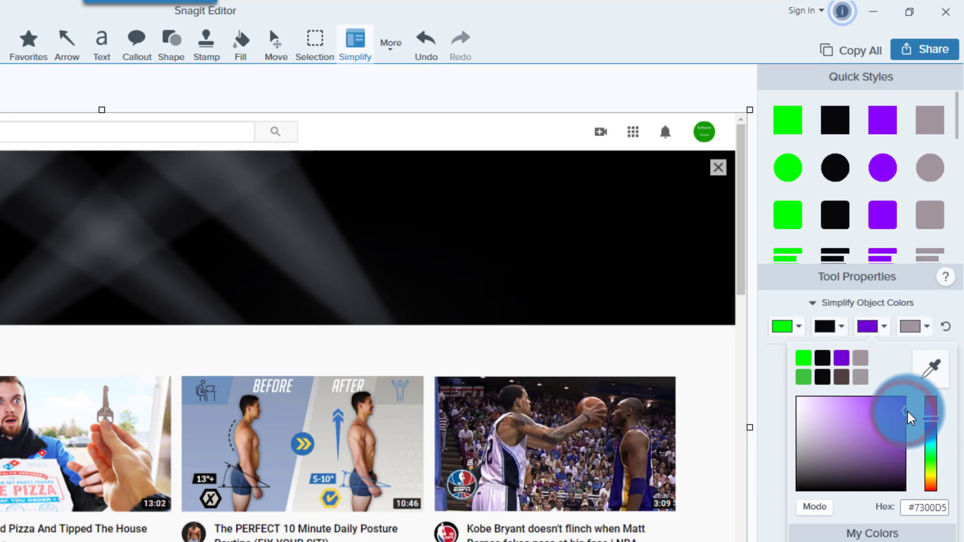
Set the fourth Simplify object color to bright red
{"action": "left_click", "coordinate": [924, 331]}
{"action": "left_click", "coordinate": [925, 331]}
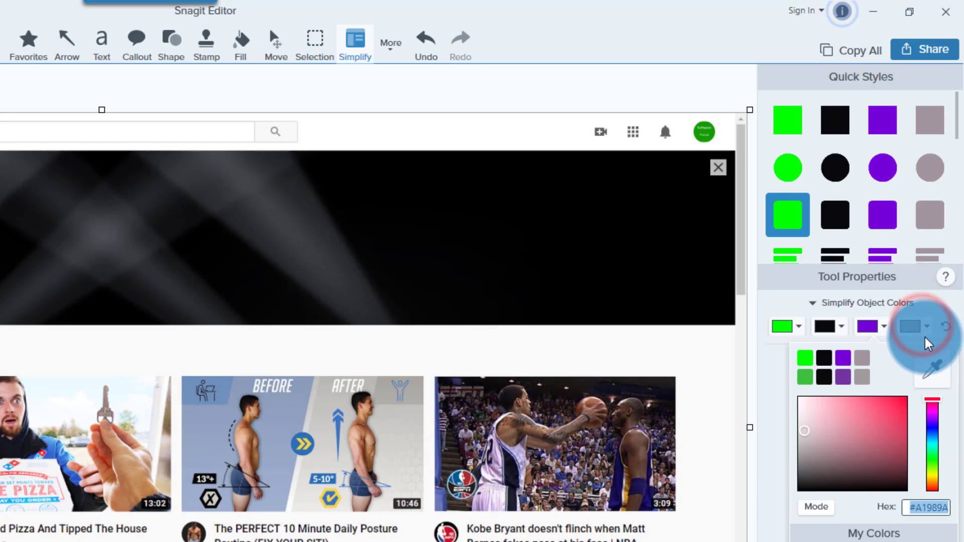
{"action": "left_click", "coordinate": [922, 329]}
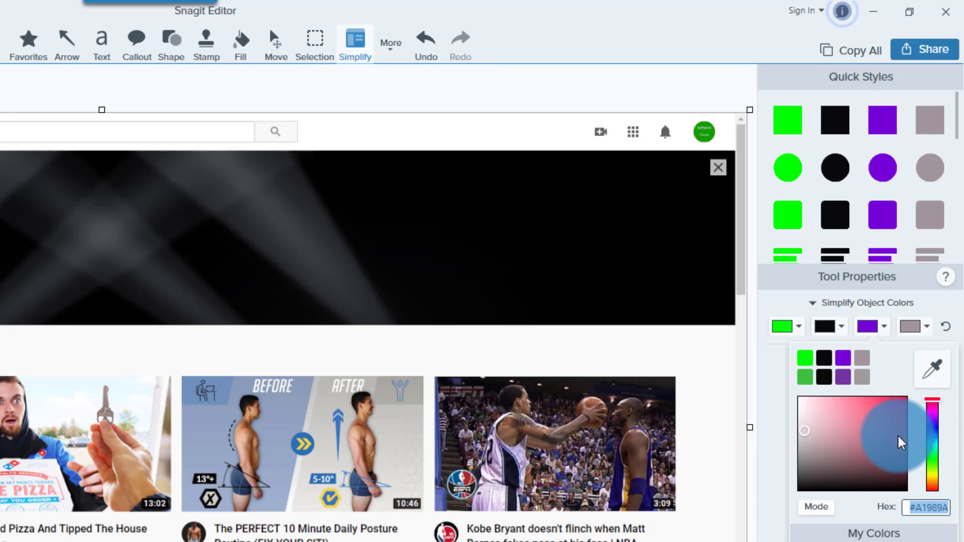
{"action": "left_click_drag", "start_coordinate": [888, 408], "coordinate": [908, 396]}
{"action": "left_click", "coordinate": [931, 295]}
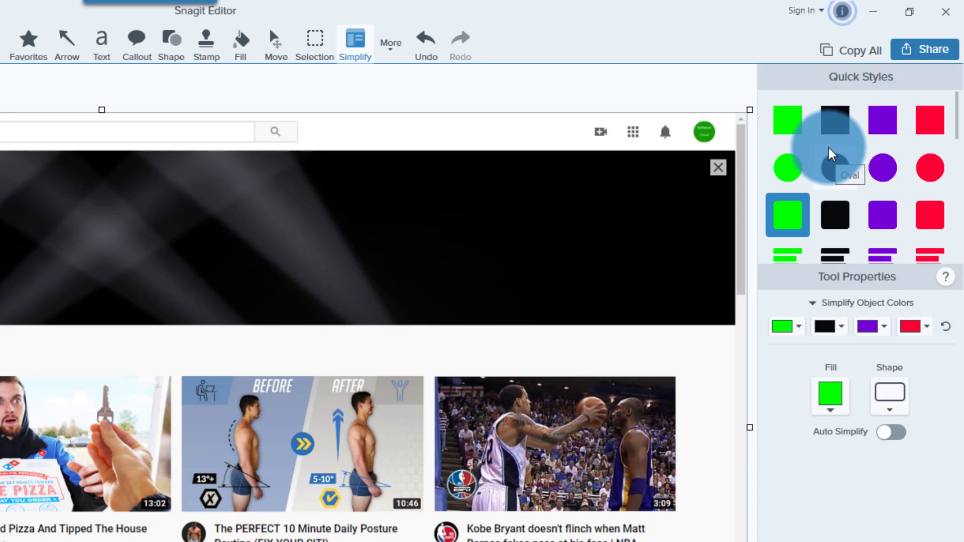
Review the quick styles in the customized green, black, purple and red palette
{"action": "scroll", "coordinate": [833, 133], "scroll_direction": "down", "scroll_amount": 3}
{"action": "scroll", "coordinate": [829, 151], "scroll_direction": "down", "scroll_amount": 10}
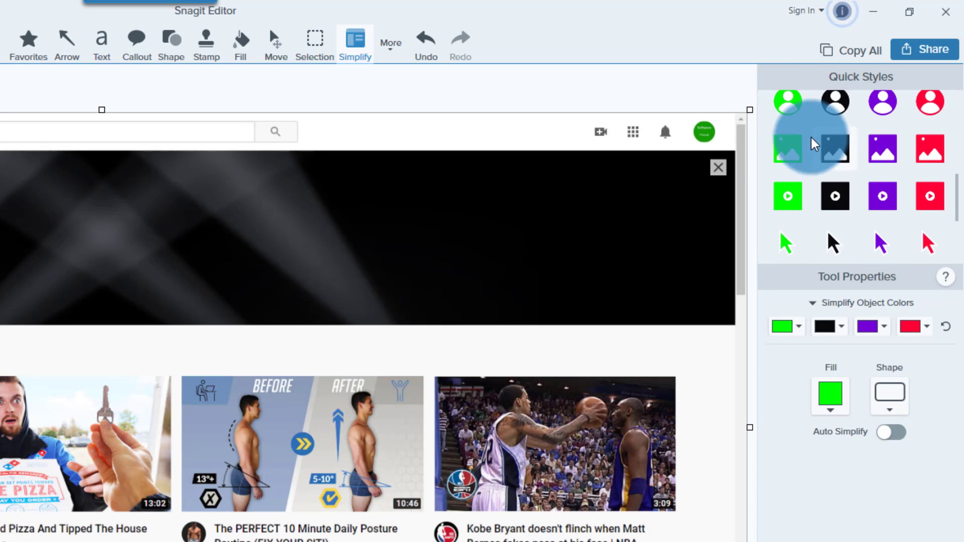
{"action": "scroll", "coordinate": [864, 183], "scroll_direction": "down", "scroll_amount": 3}
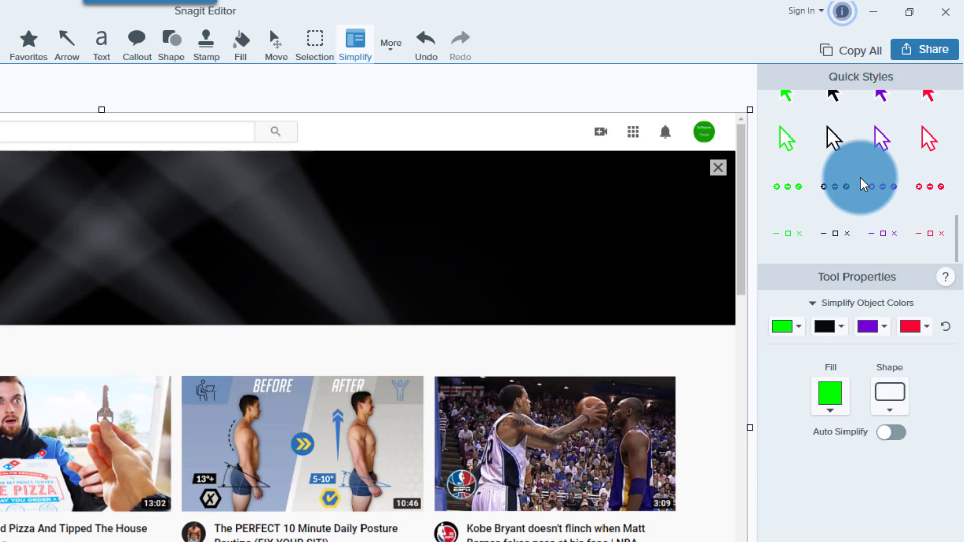
{"action": "scroll", "coordinate": [861, 185], "scroll_direction": "up", "scroll_amount": 15}
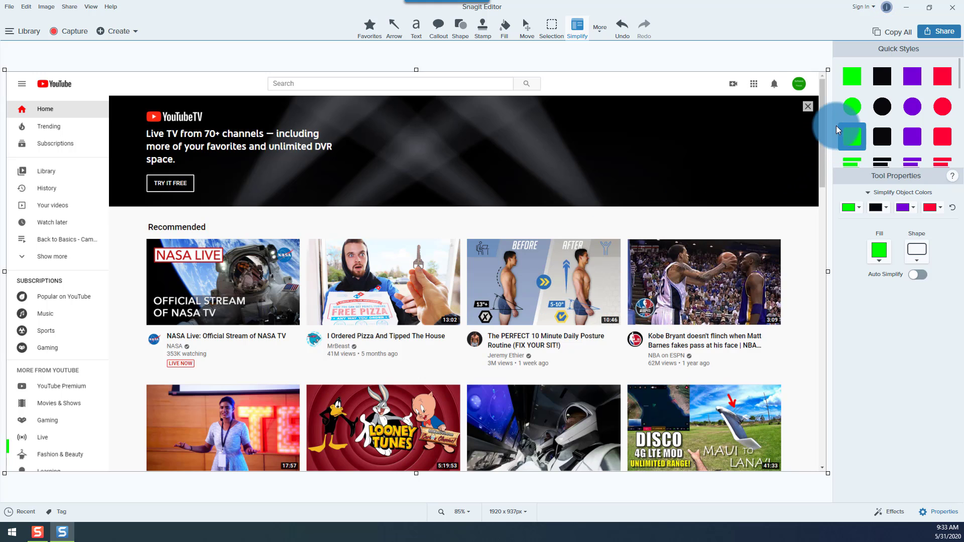
Try covering the Kobe Bryant video thumbnail with a green rectangle, and delete that rectangle
{"action": "left_click", "coordinate": [852, 73]}
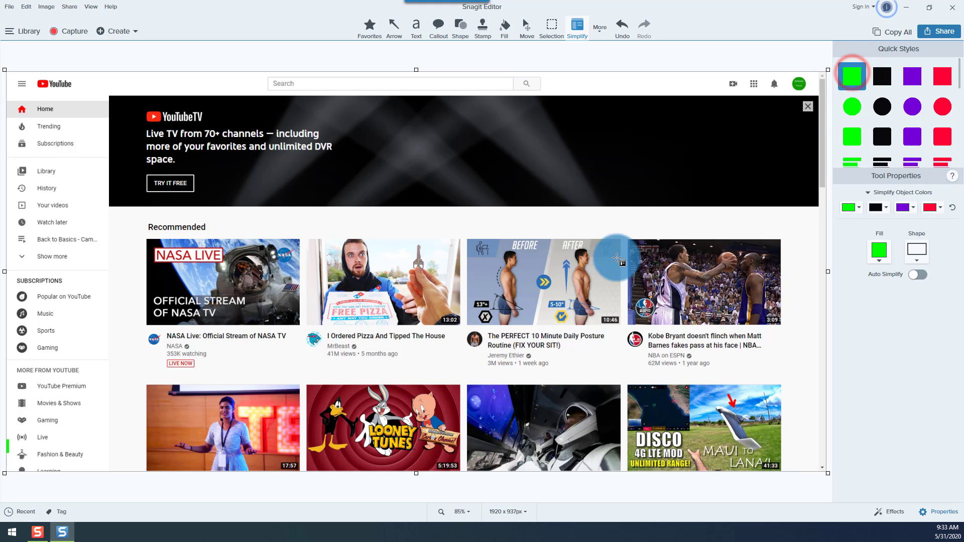
{"action": "left_click_drag", "start_coordinate": [626, 237], "coordinate": [781, 326]}
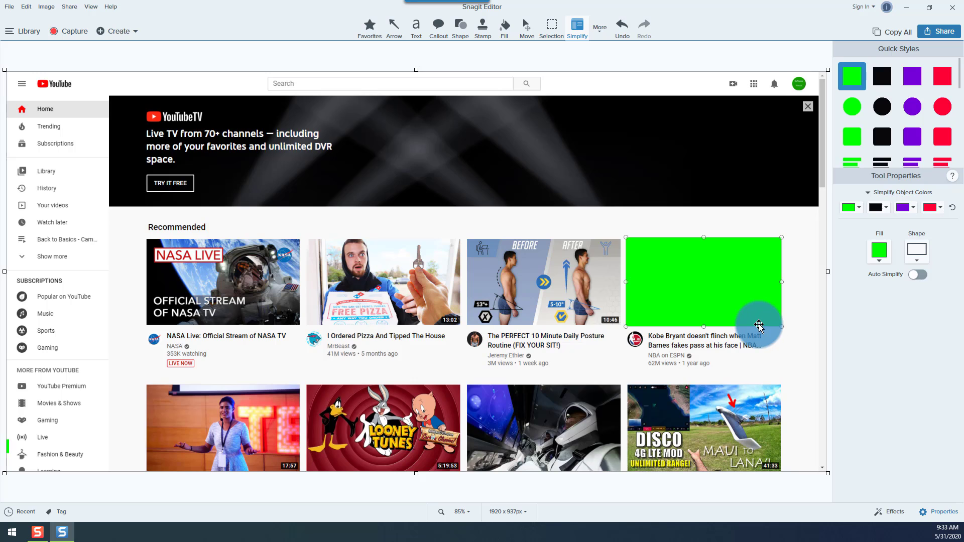
{"action": "left_click", "coordinate": [729, 290]}
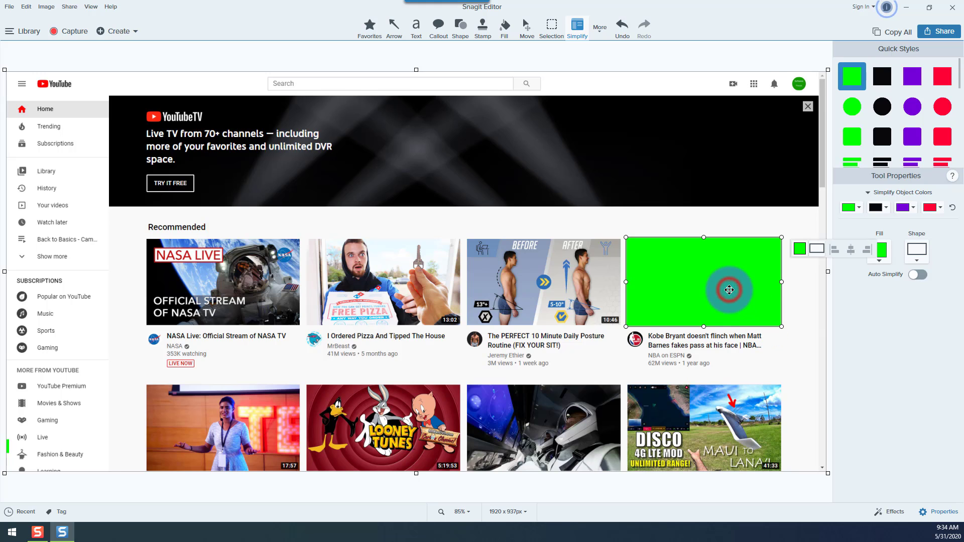
{"action": "key", "text": "Delete"}
Try covering the Kobe Bryant video thumbnail with the green video placeholder, and delete that placeholder
{"action": "scroll", "coordinate": [911, 122], "scroll_direction": "down", "scroll_amount": 5}
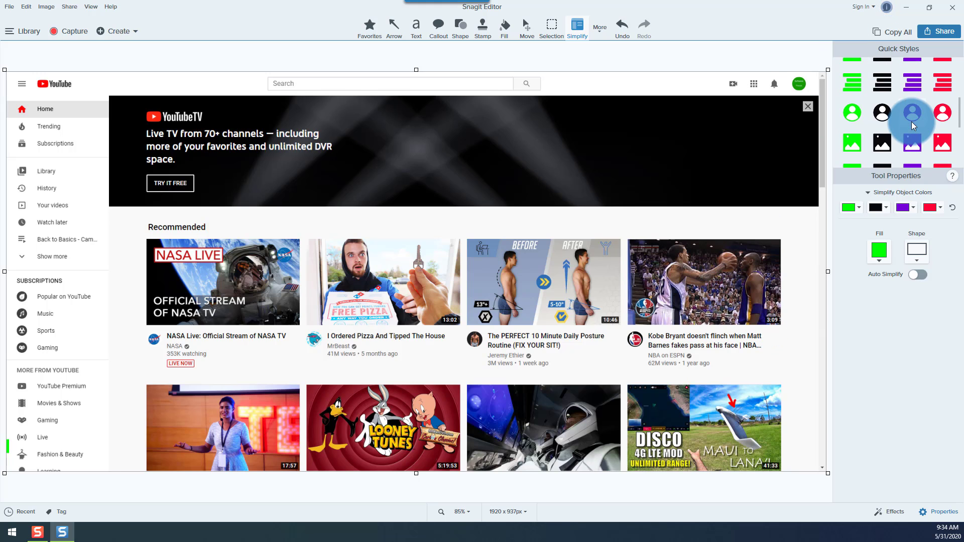
{"action": "left_click", "coordinate": [850, 123]}
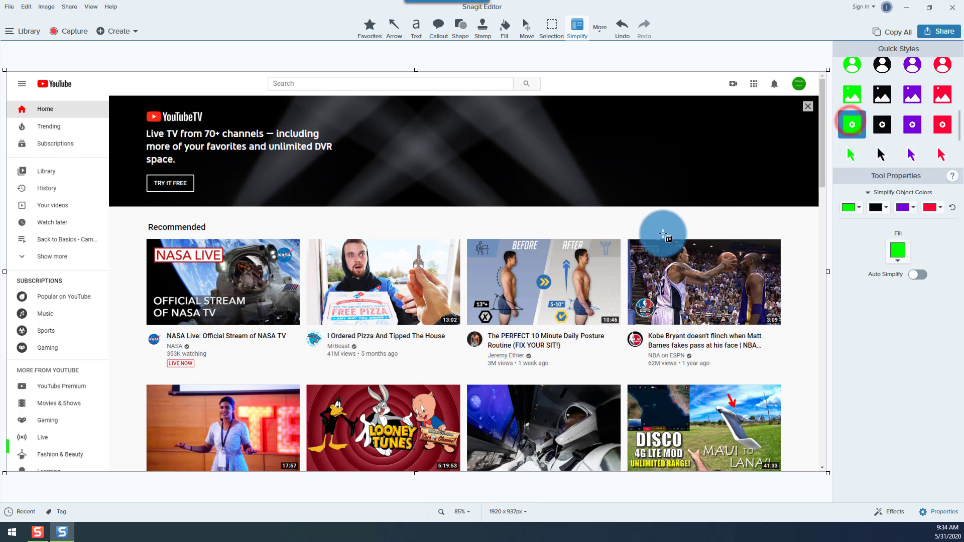
{"action": "left_click_drag", "start_coordinate": [627, 240], "coordinate": [781, 326]}
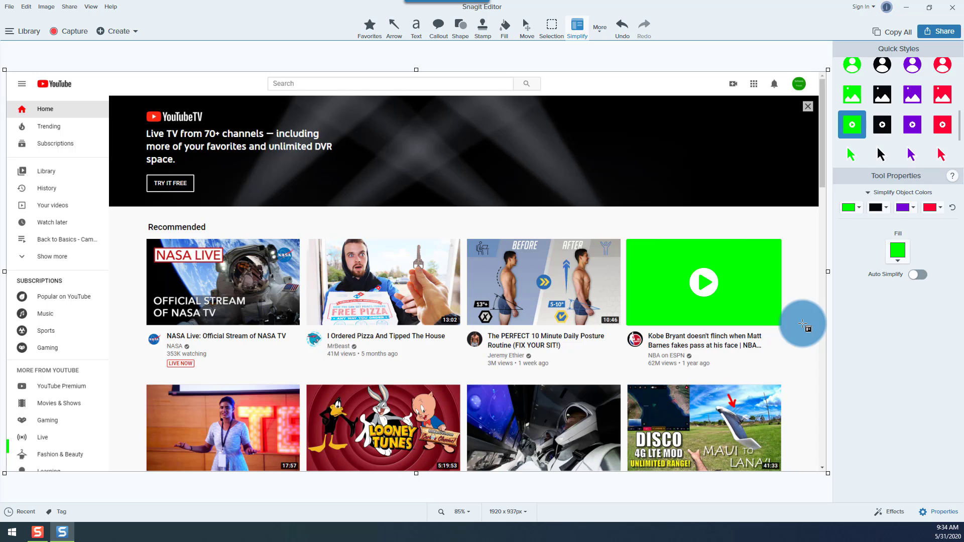
{"action": "left_click", "coordinate": [739, 304]}
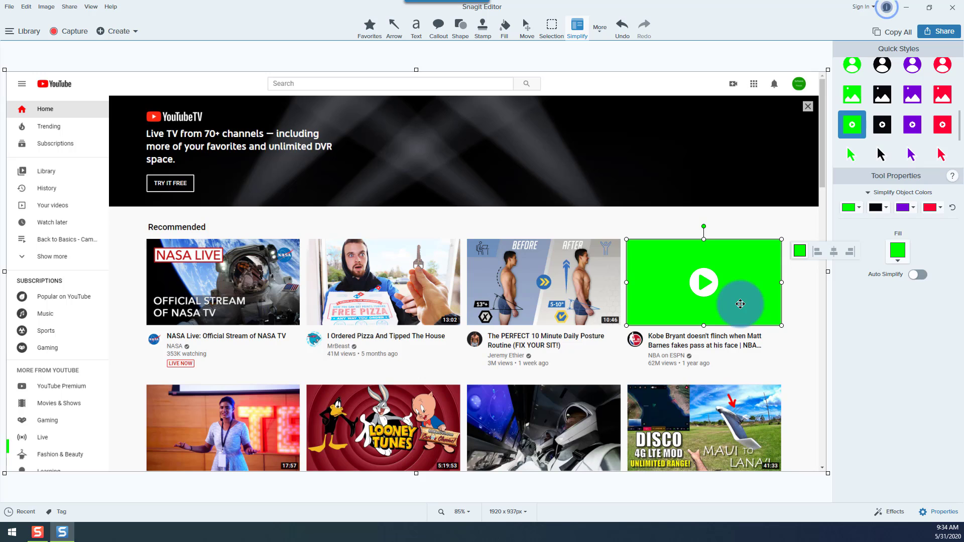
{"action": "key", "text": "Delete"}
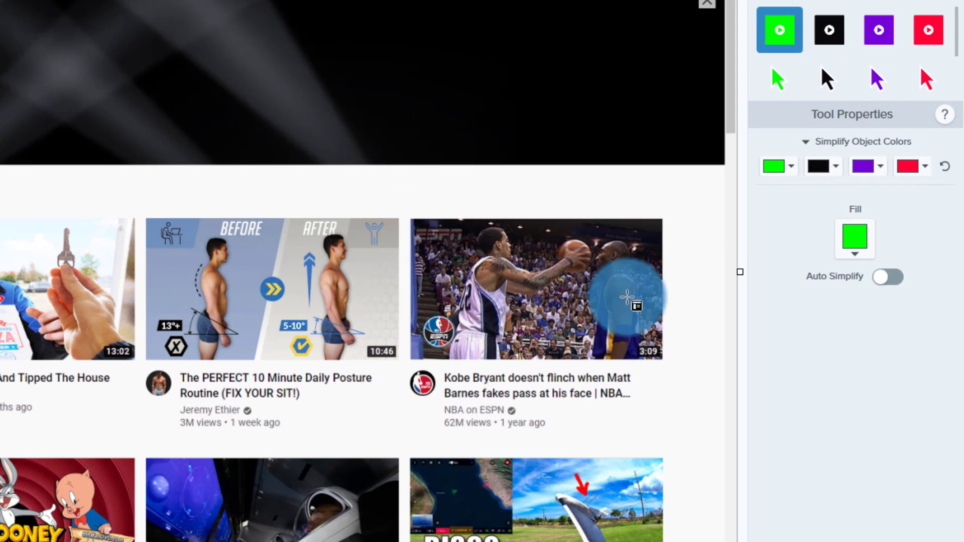
Turn on Auto Simplify and adjust its detail to 5 and finally to 7, resetting the Simplify objects each time
{"action": "left_click", "coordinate": [888, 278]}
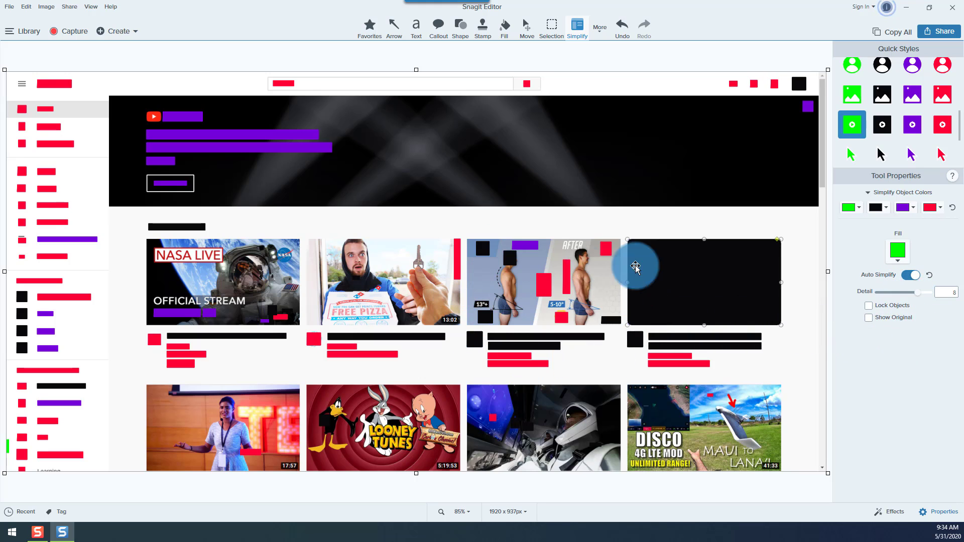
{"action": "left_click_drag", "start_coordinate": [918, 292], "coordinate": [895, 293]}
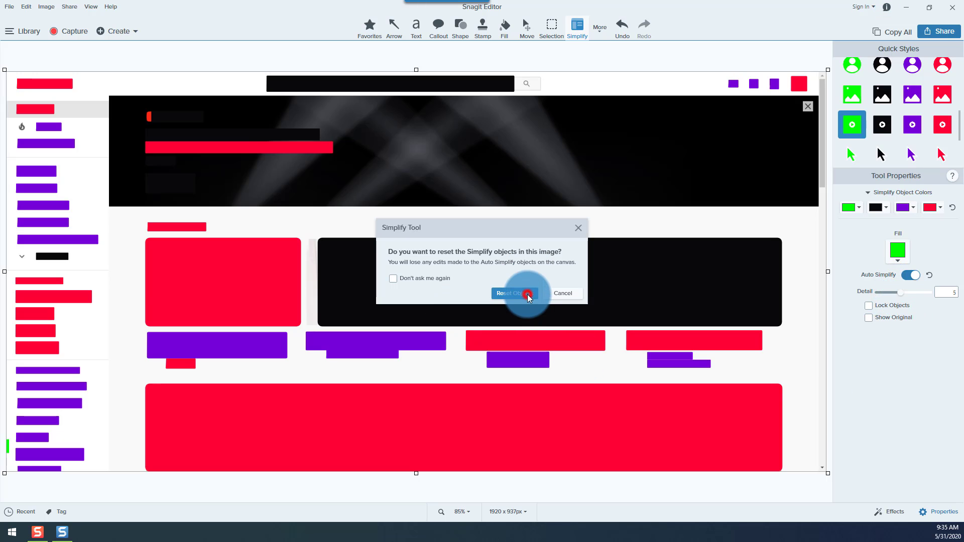
{"action": "left_click", "coordinate": [527, 294]}
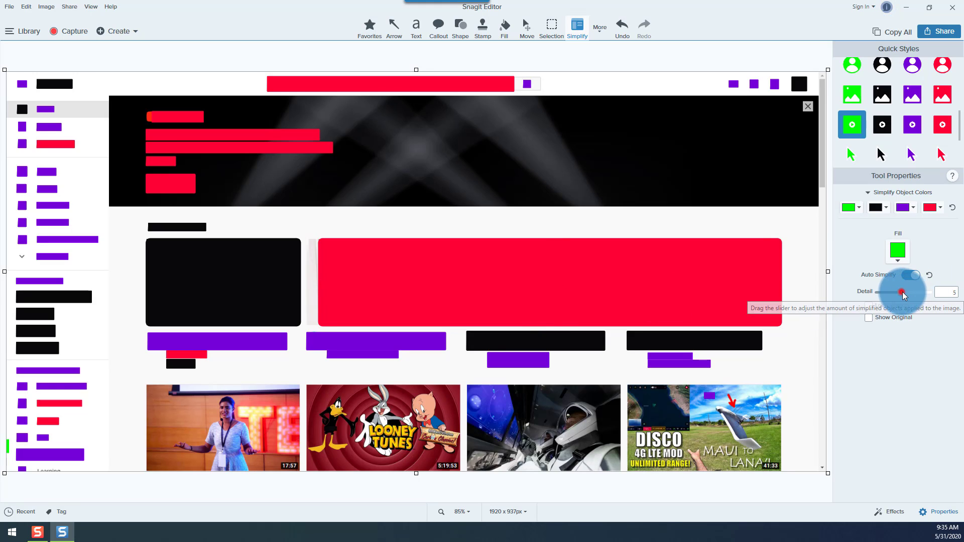
{"action": "left_click_drag", "start_coordinate": [902, 292], "coordinate": [913, 292]}
{"action": "left_click", "coordinate": [525, 292]}
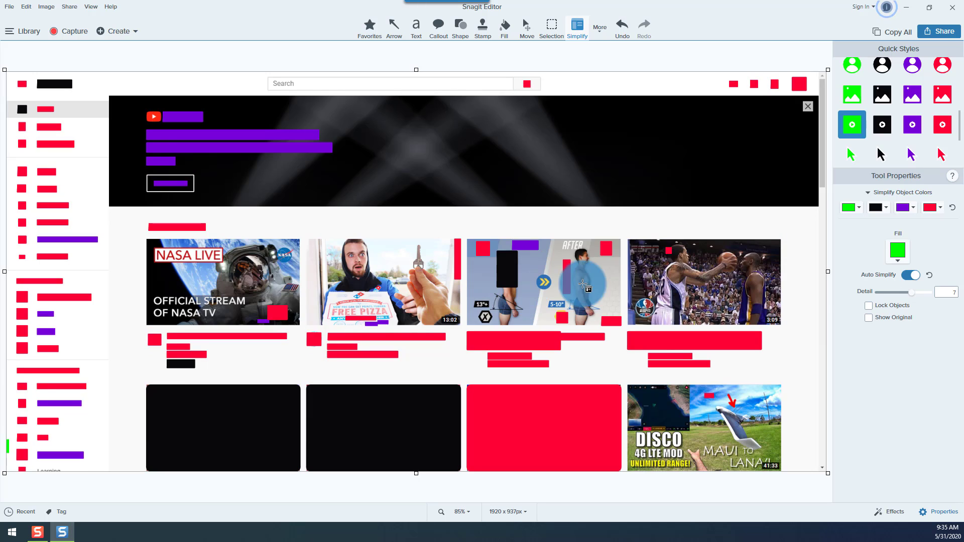
Lower the Auto Simplify detail to 1 and reset the Simplify objects to regenerate them
{"action": "left_click_drag", "start_coordinate": [912, 299], "coordinate": [887, 292]}
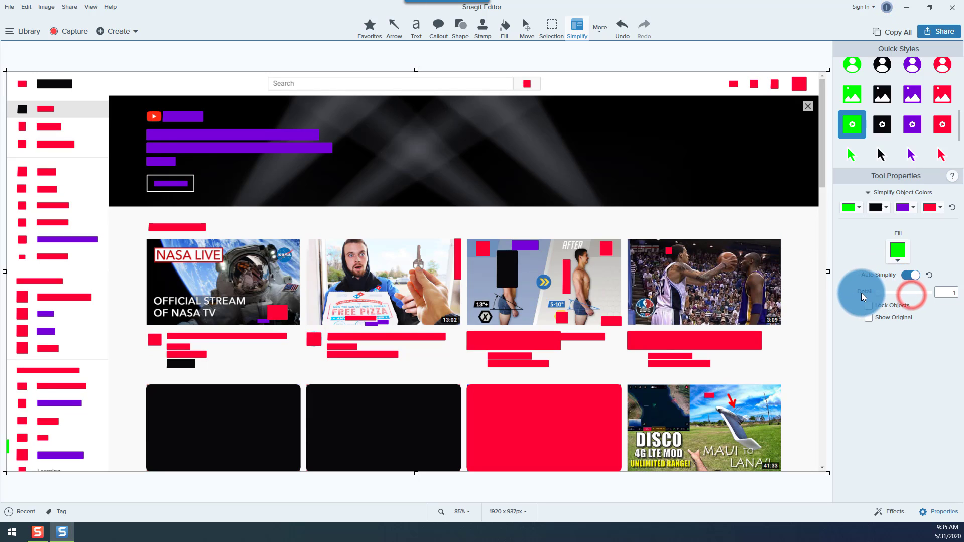
{"action": "left_click", "coordinate": [509, 296]}
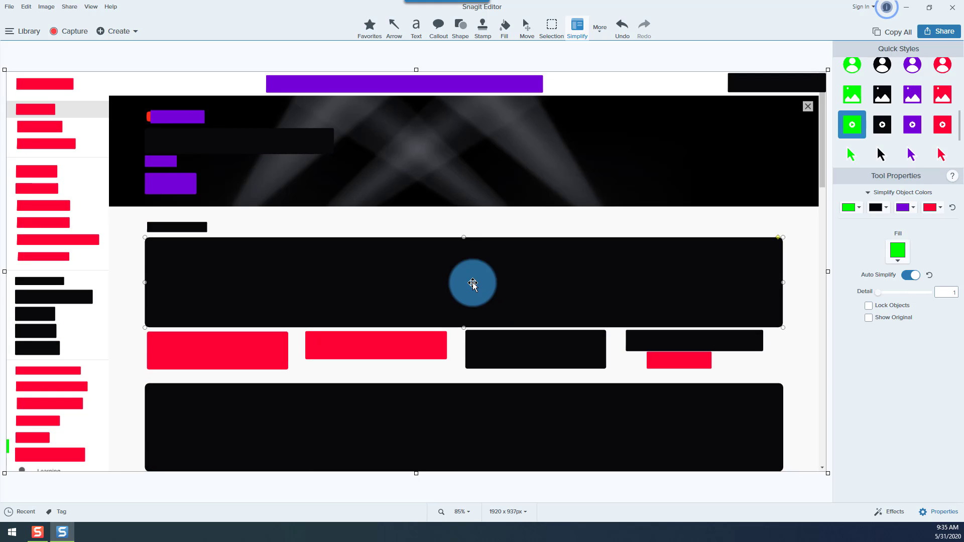
{"action": "left_click", "coordinate": [364, 375]}
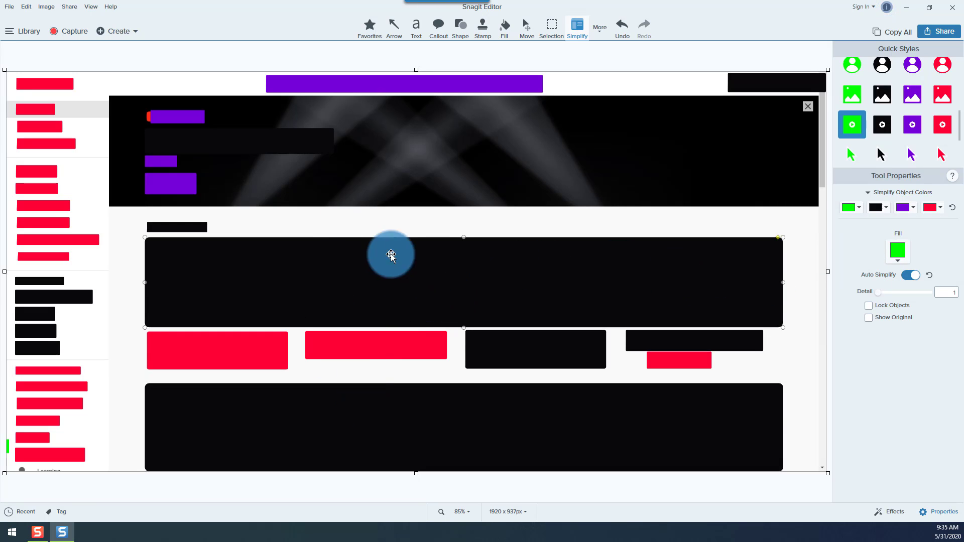
{"action": "left_click", "coordinate": [47, 111]}
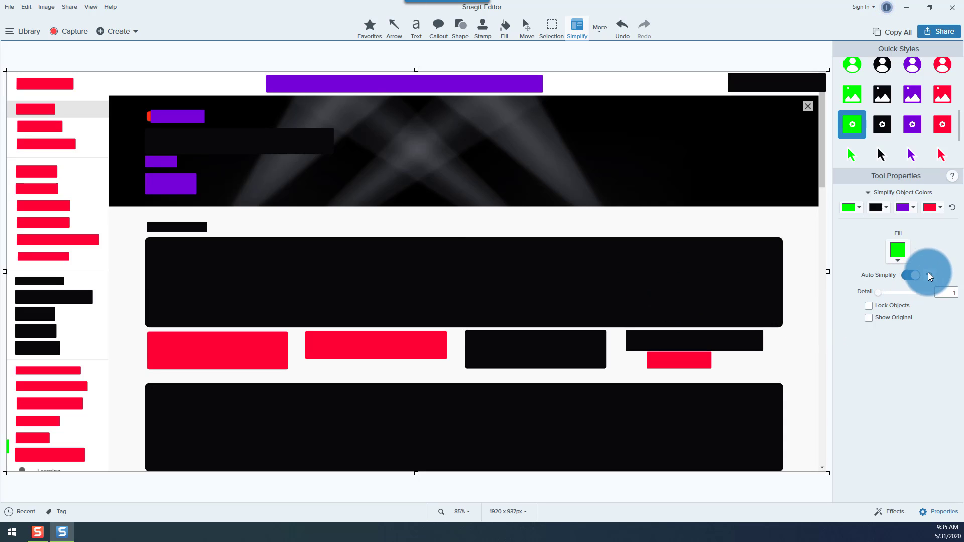
{"action": "left_click", "coordinate": [254, 291]}
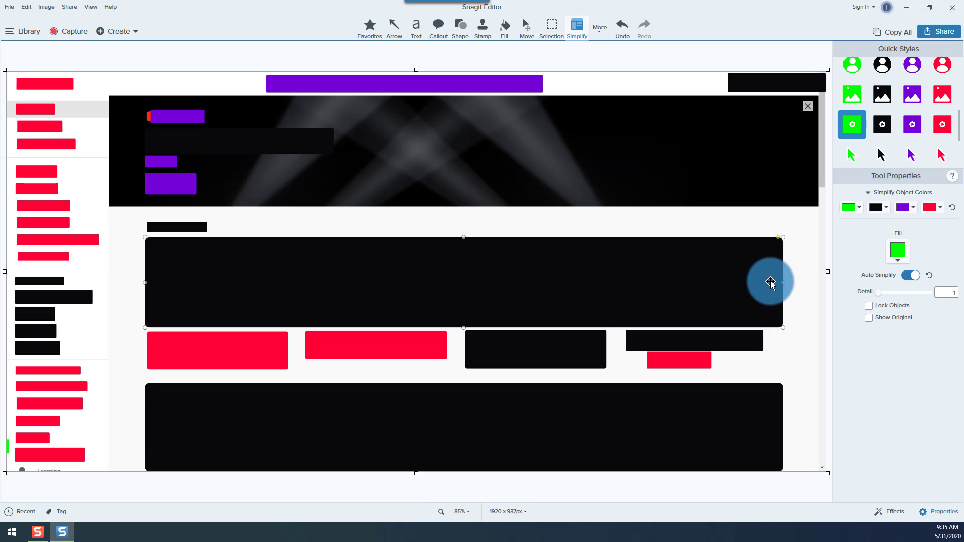
Delete the wide black block over the first video row and cover the NASA thumbnail with the green video placeholder
{"action": "left_click", "coordinate": [733, 287]}
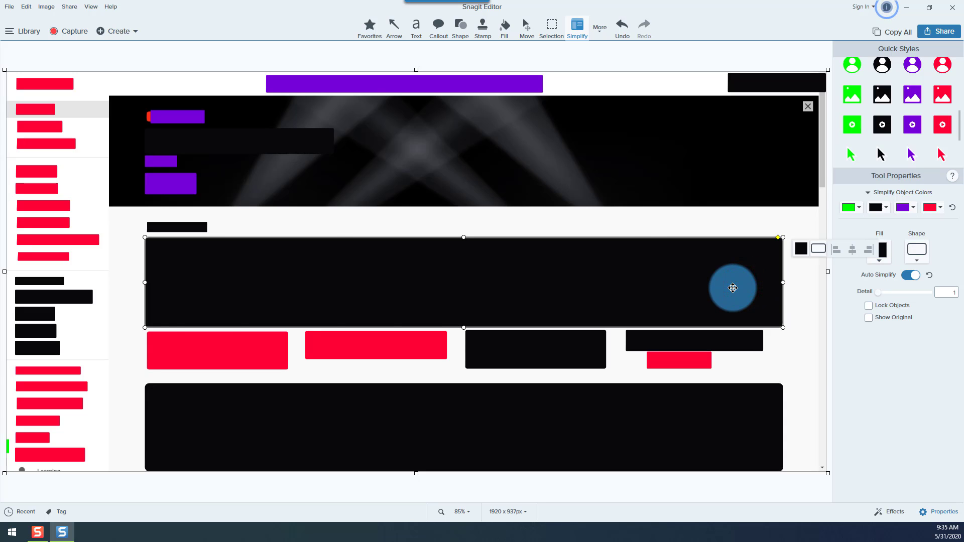
{"action": "key", "text": "Delete"}
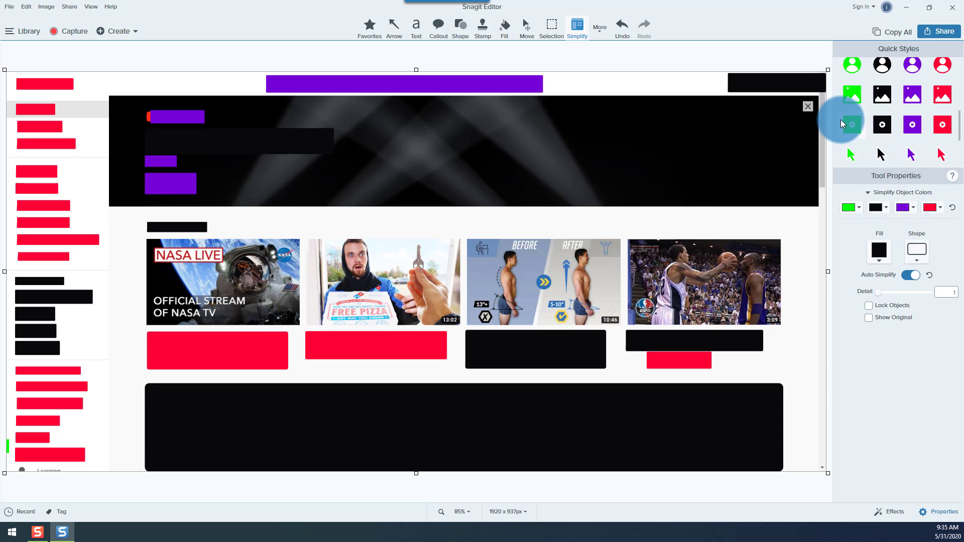
{"action": "left_click", "coordinate": [852, 124]}
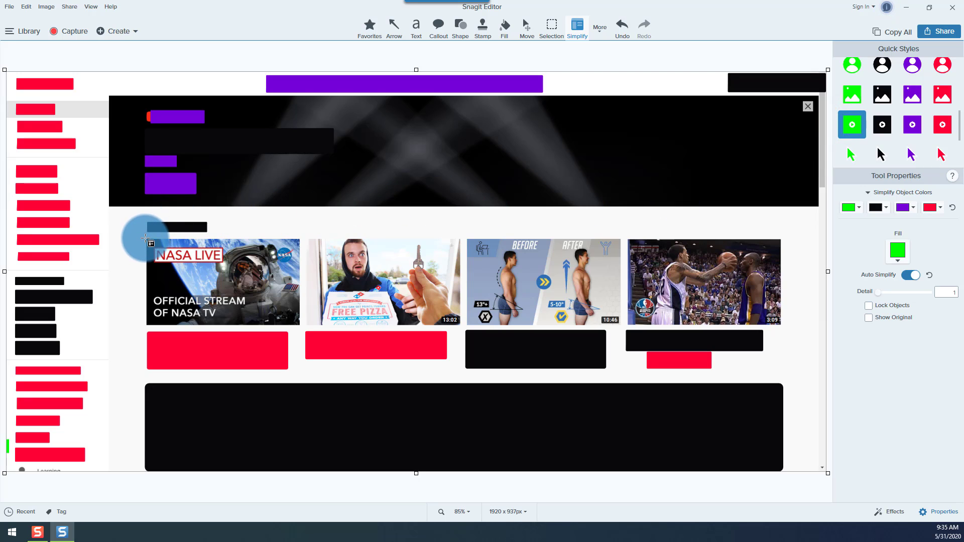
{"action": "left_click_drag", "start_coordinate": [145, 238], "coordinate": [301, 327]}
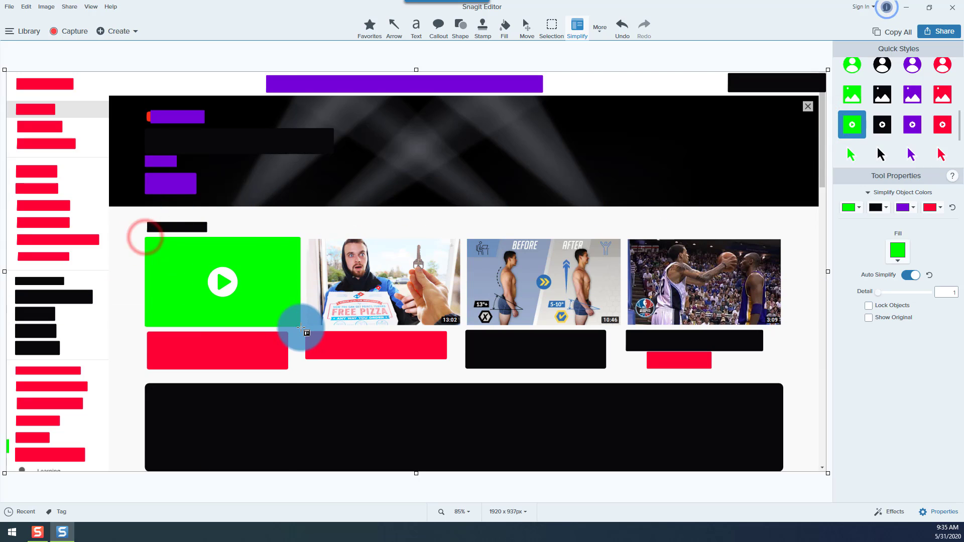
Cover the pizza, posture and Kobe Bryant thumbnails with black, purple and red video placeholders respectively
{"action": "left_click", "coordinate": [882, 124]}
{"action": "left_click_drag", "start_coordinate": [307, 238], "coordinate": [462, 327]}
{"action": "left_click", "coordinate": [912, 124]}
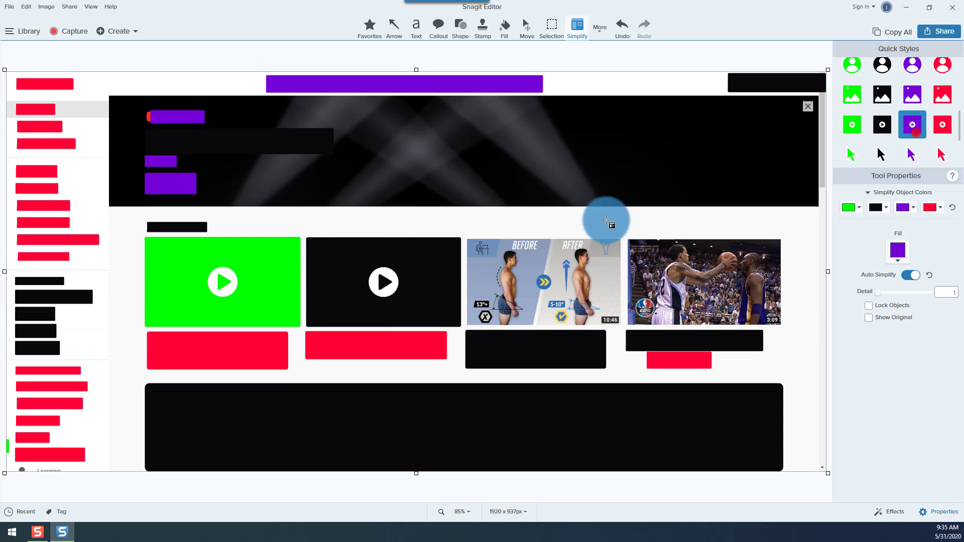
{"action": "left_click_drag", "start_coordinate": [467, 239], "coordinate": [621, 325]}
{"action": "left_click", "coordinate": [942, 124]}
{"action": "left_click_drag", "start_coordinate": [628, 237], "coordinate": [784, 325]}
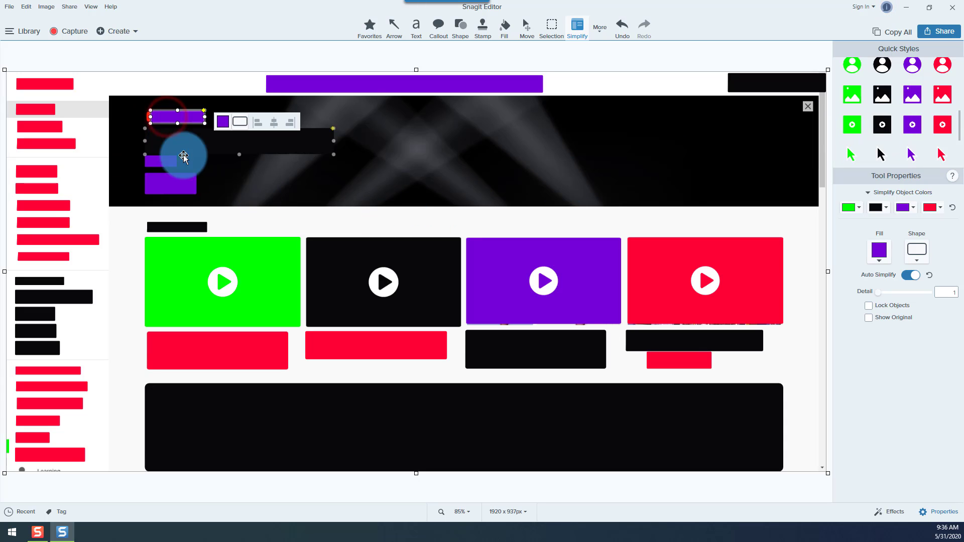
Delete the four simplified shapes in the YouTube TV banner and cover the whole banner with the black image placeholder
{"action": "key", "text": "Delete"}
{"action": "left_click", "coordinate": [183, 136]}
{"action": "key", "text": "Delete"}
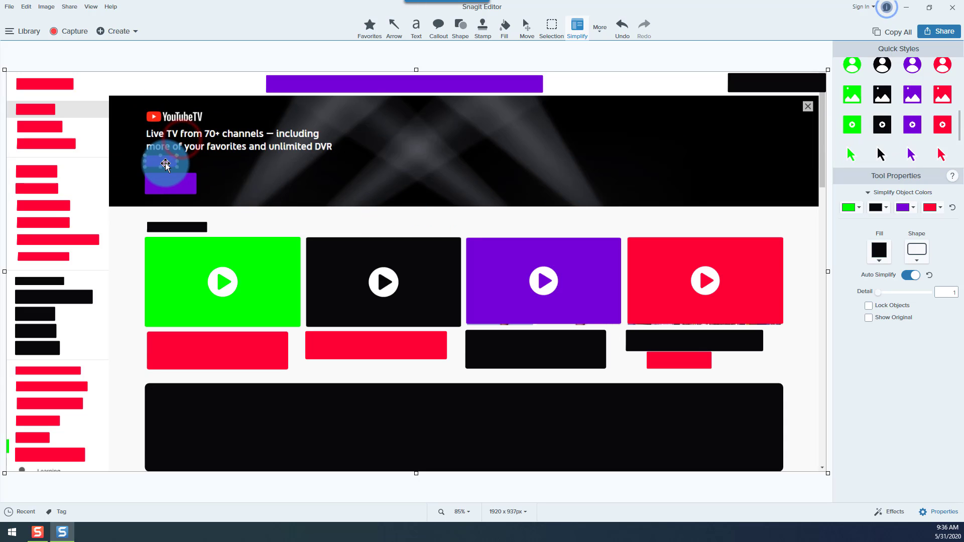
{"action": "key", "text": "Delete"}
{"action": "left_click", "coordinate": [170, 184]}
{"action": "key", "text": "Delete"}
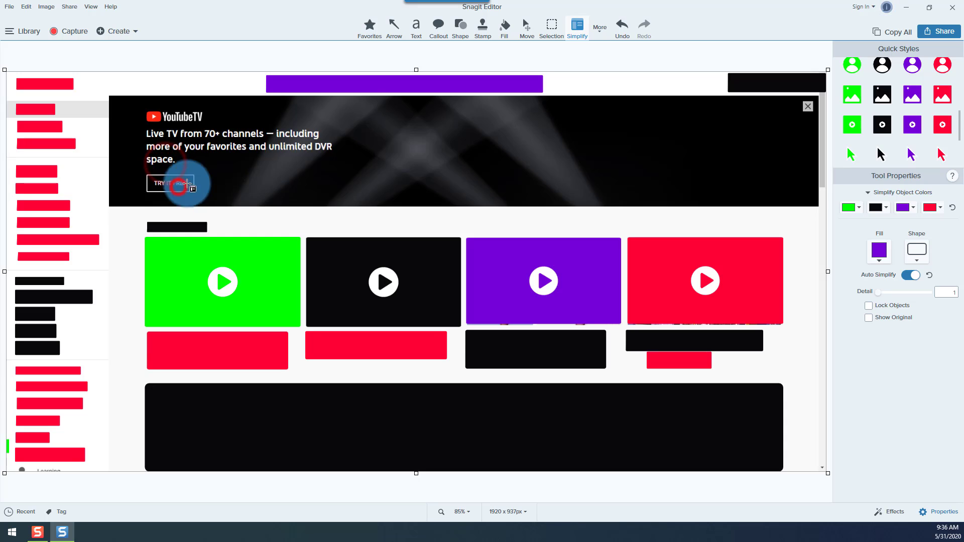
{"action": "left_click", "coordinate": [878, 98]}
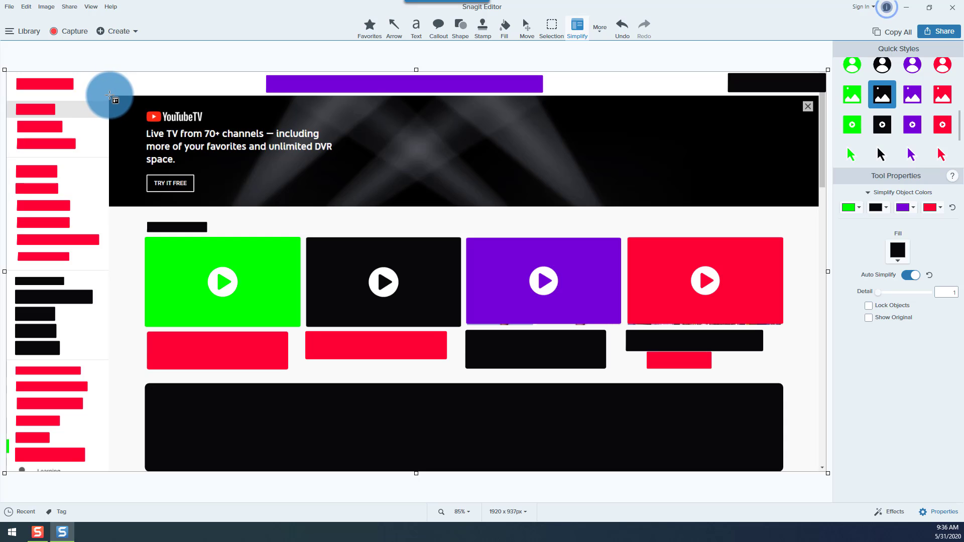
{"action": "left_click_drag", "start_coordinate": [109, 96], "coordinate": [816, 204]}
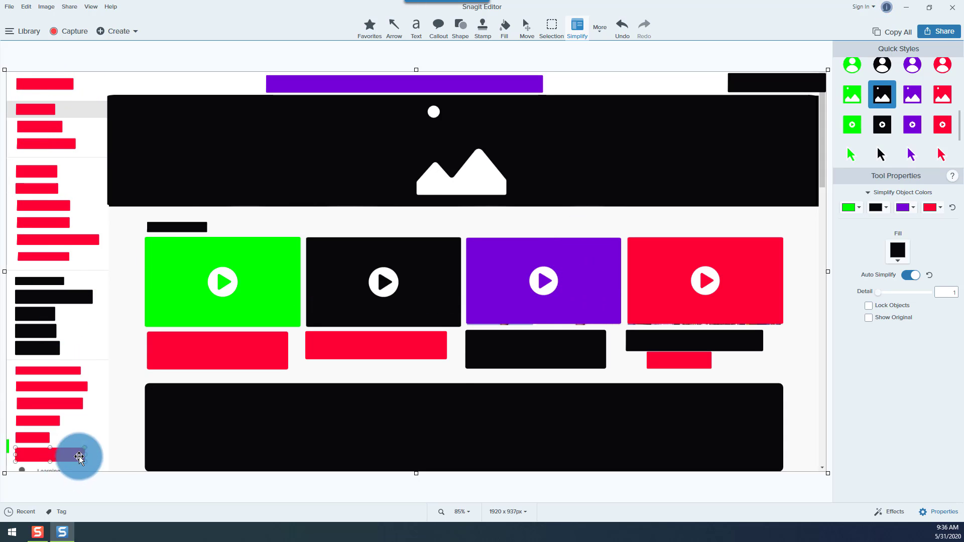
Delete the simplified red and black blocks covering the captions of the four first-row videos
{"action": "left_click", "coordinate": [171, 354]}
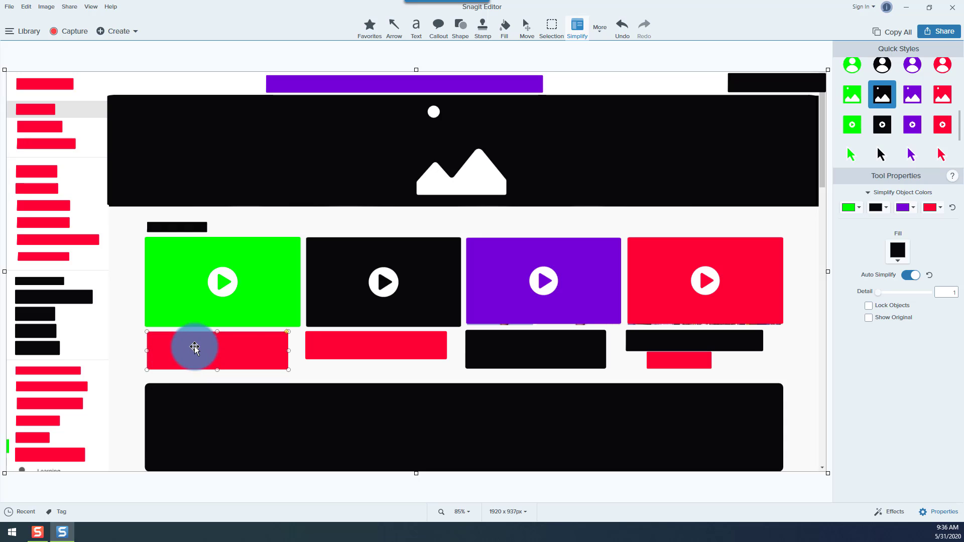
{"action": "left_click", "coordinate": [232, 346]}
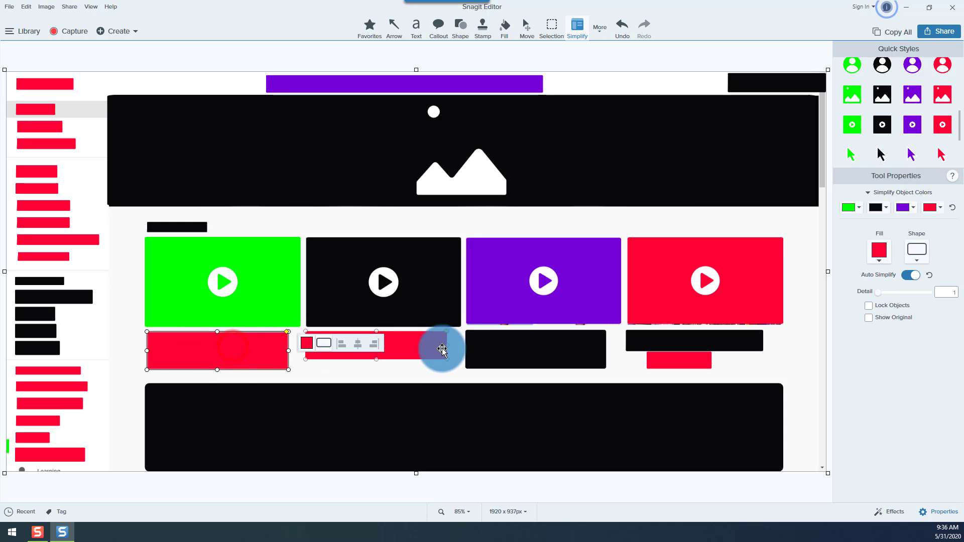
{"action": "key", "text": "Delete"}
{"action": "left_click", "coordinate": [423, 349]}
{"action": "key", "text": "Delete"}
{"action": "left_click", "coordinate": [549, 364]}
{"action": "key", "text": "Delete"}
{"action": "left_click", "coordinate": [699, 349]}
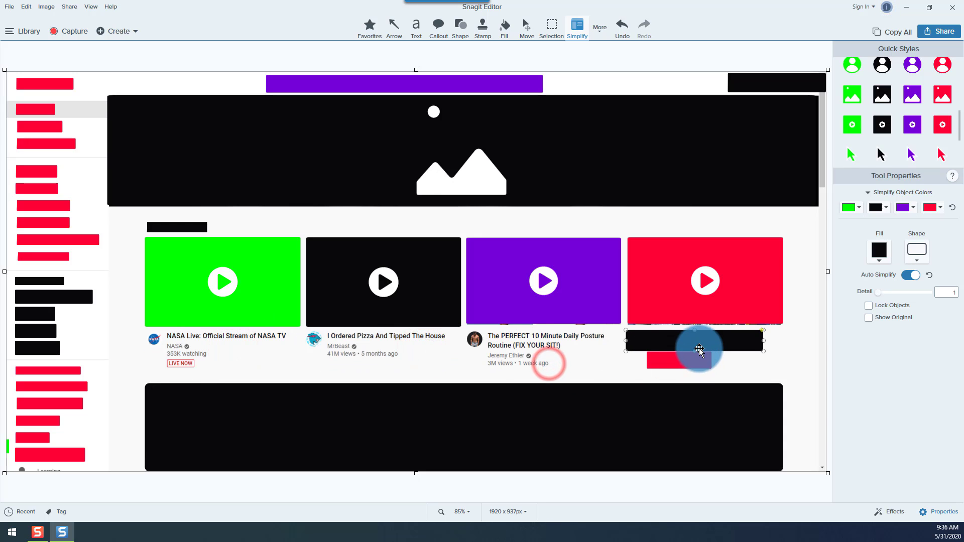
{"action": "key", "text": "Delete"}
{"action": "left_click", "coordinate": [688, 369]}
{"action": "key", "text": "Delete"}
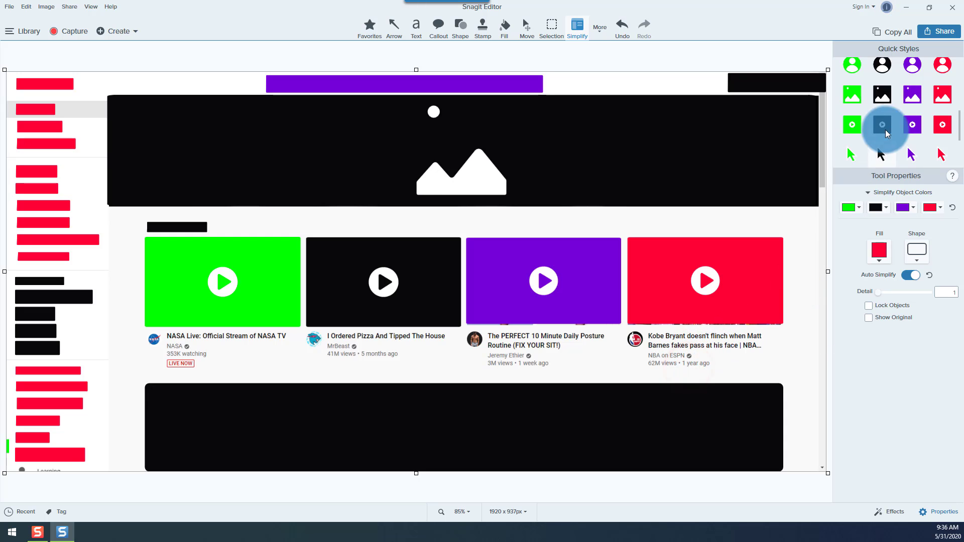
Cover the NASA video's caption with the black left-aligned text style
{"action": "scroll", "coordinate": [893, 120], "scroll_direction": "up", "scroll_amount": 2}
{"action": "scroll", "coordinate": [893, 114], "scroll_direction": "up", "scroll_amount": 2}
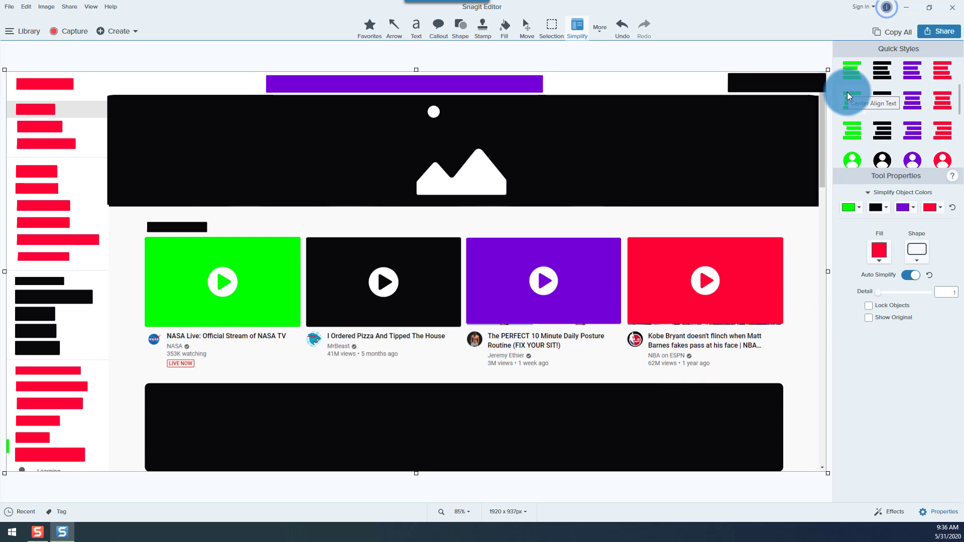
{"action": "scroll", "coordinate": [852, 92], "scroll_direction": "up", "scroll_amount": 1}
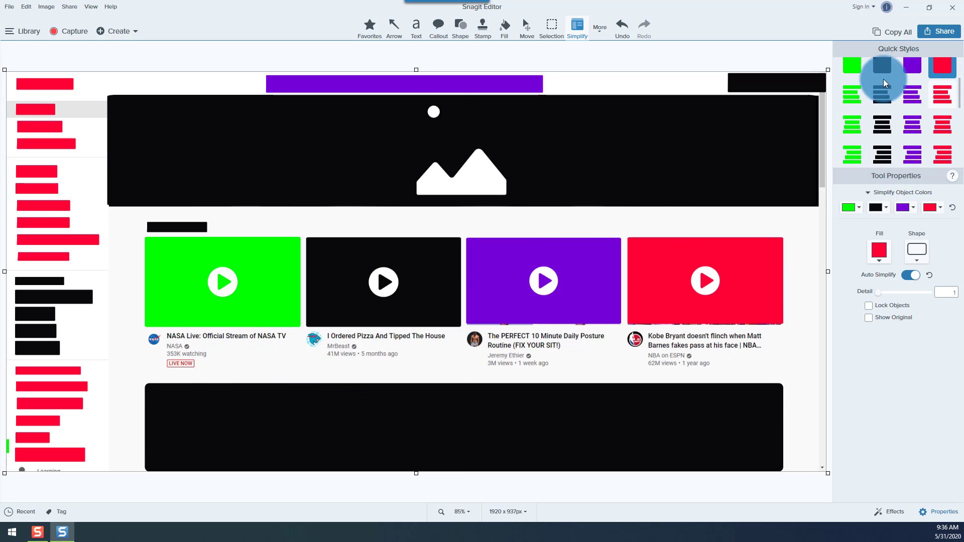
{"action": "left_click", "coordinate": [880, 94]}
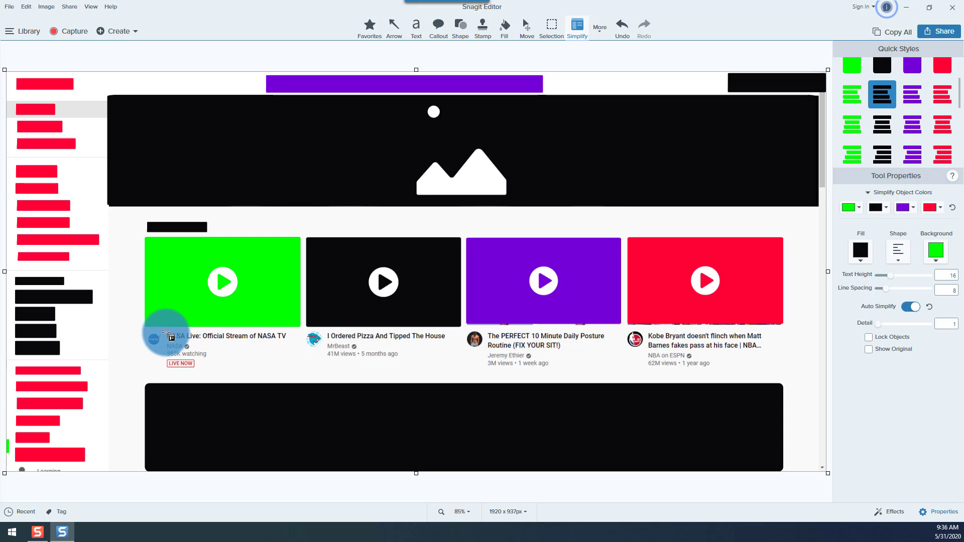
{"action": "left_click_drag", "start_coordinate": [166, 334], "coordinate": [298, 369]}
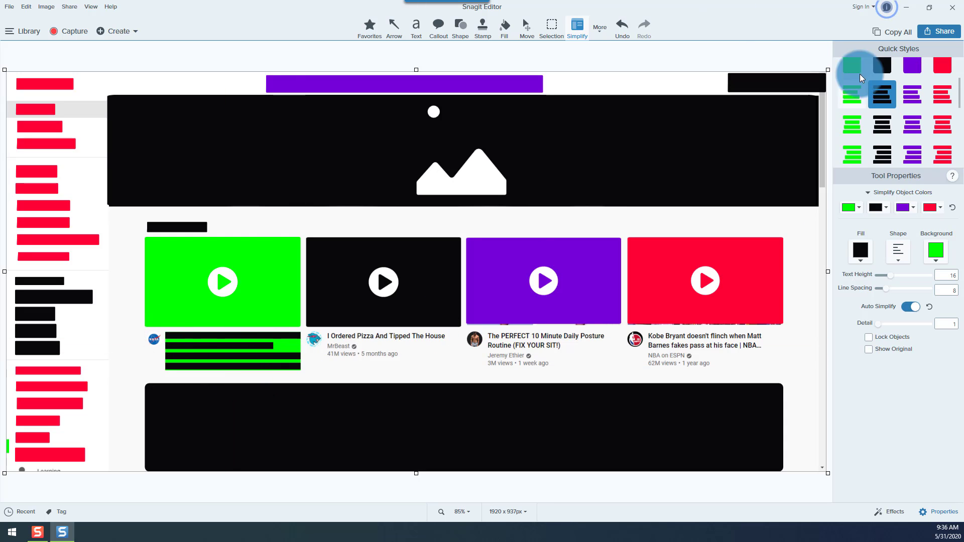
Cover the pizza video's caption with purple left-aligned text lines and the posture video's caption with red ones
{"action": "left_click", "coordinate": [860, 103]}
{"action": "left_click", "coordinate": [916, 88]}
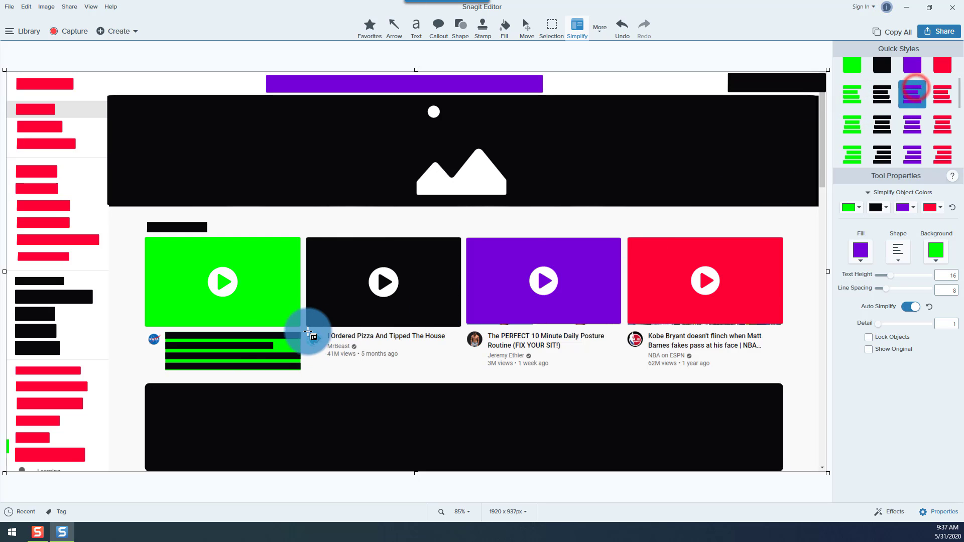
{"action": "left_click_drag", "start_coordinate": [327, 336], "coordinate": [460, 371]}
{"action": "left_click", "coordinate": [940, 101]}
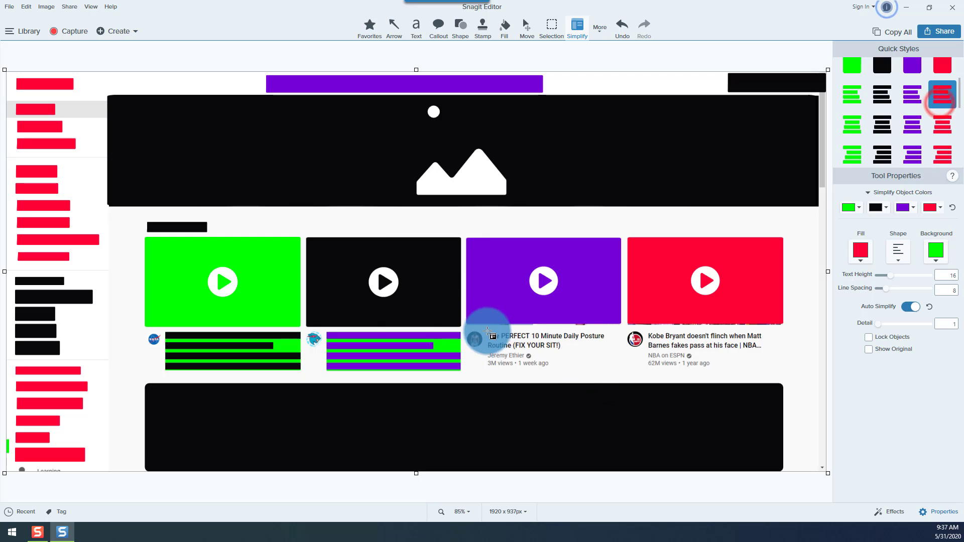
{"action": "left_click_drag", "start_coordinate": [488, 334], "coordinate": [621, 370]}
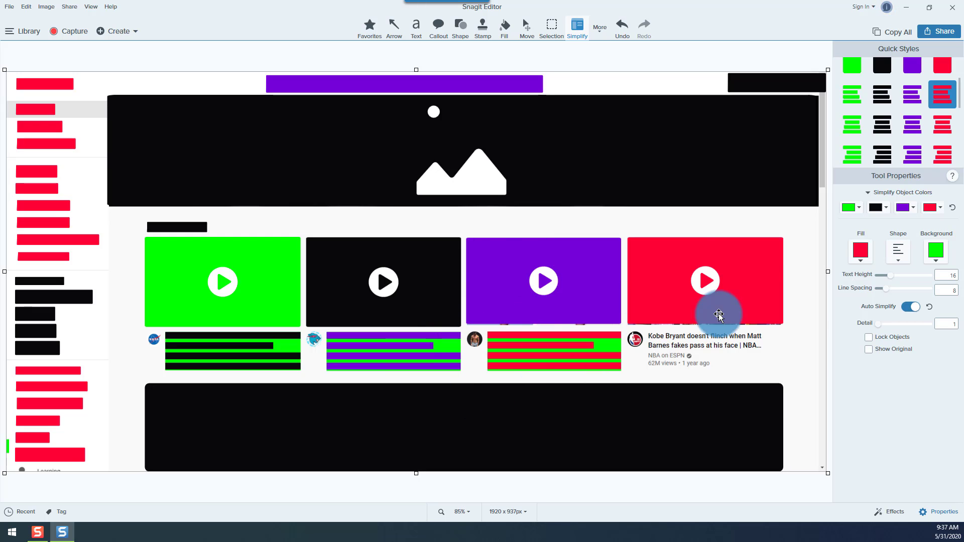
Change the background of the black text lines under the NASA video to the color sampled from the blank page area
{"action": "left_click", "coordinate": [614, 342]}
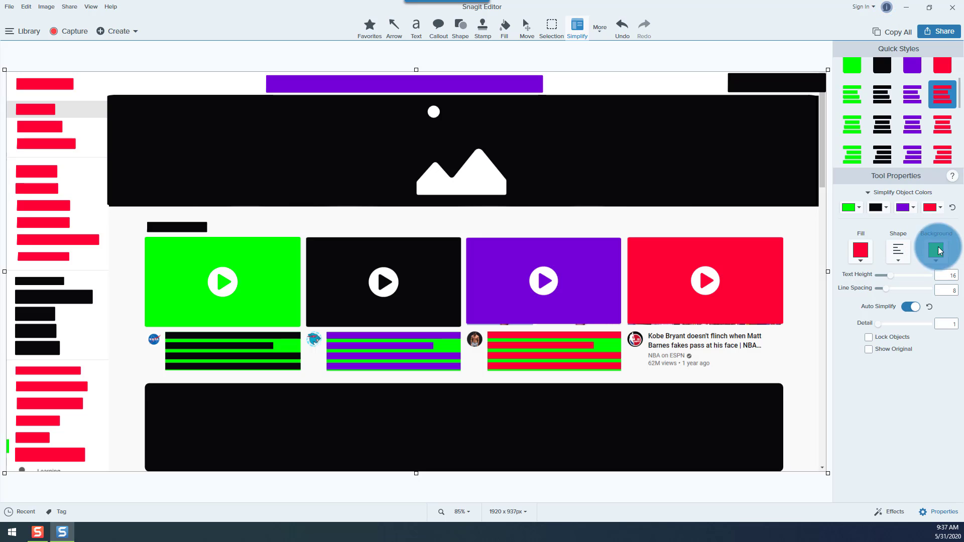
{"action": "left_click", "coordinate": [254, 343]}
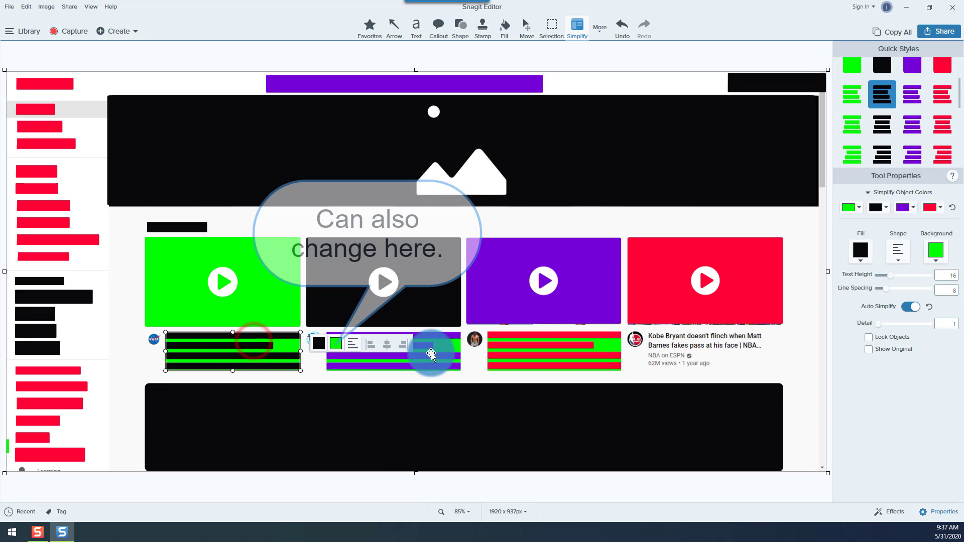
{"action": "left_click", "coordinate": [937, 257]}
{"action": "left_click", "coordinate": [941, 282]}
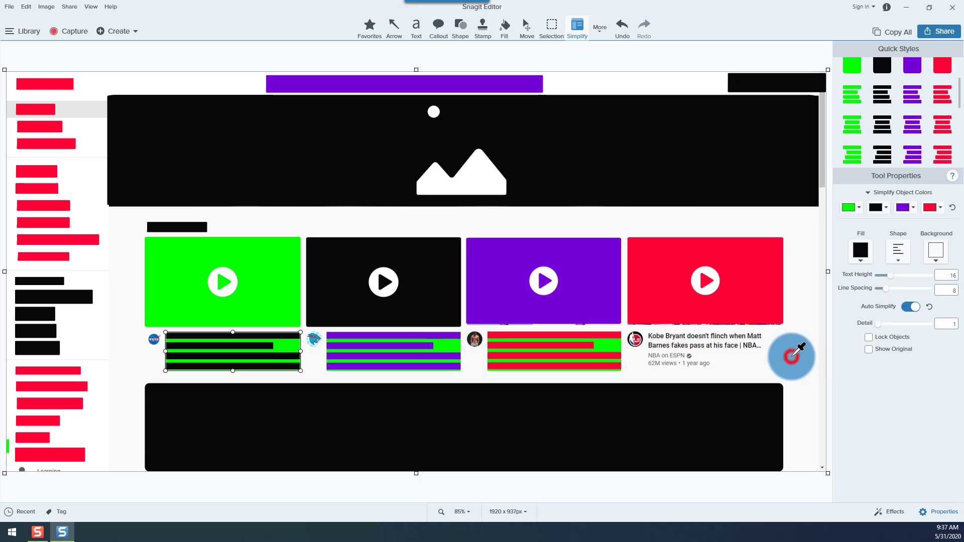
{"action": "left_click", "coordinate": [792, 355]}
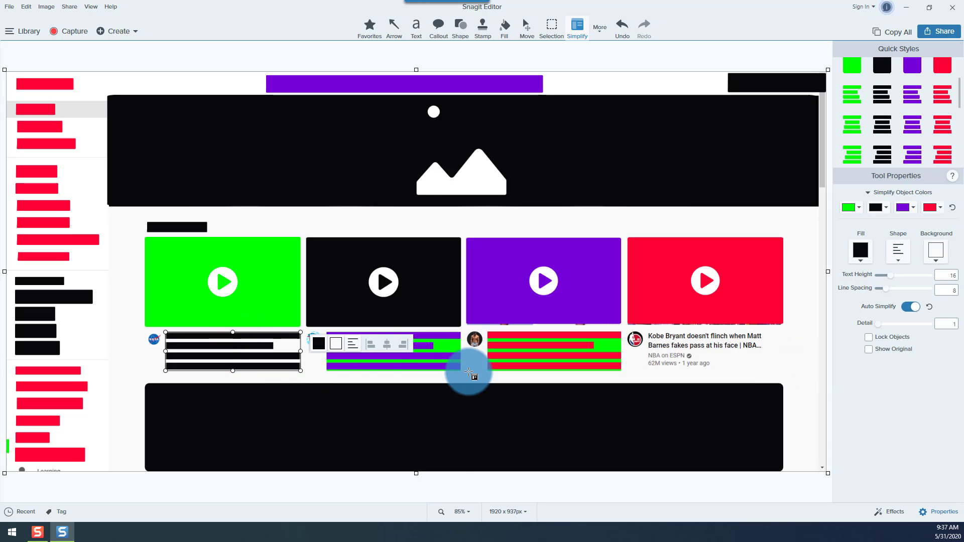
Match the backgrounds of the purple and red text lines to the page color by sampling the blank page area
{"action": "left_click", "coordinate": [432, 356]}
{"action": "left_click", "coordinate": [939, 249]}
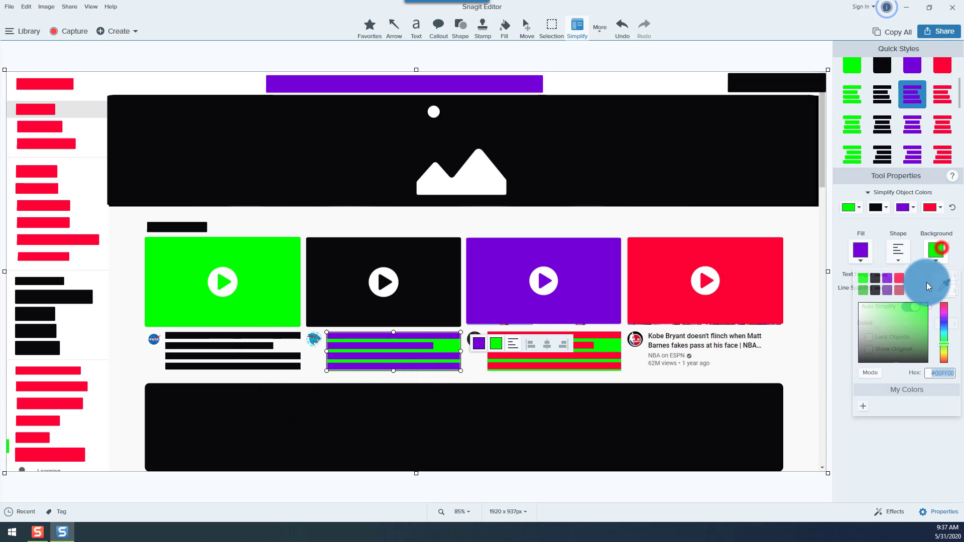
{"action": "left_click", "coordinate": [942, 283]}
{"action": "left_click", "coordinate": [796, 354]}
{"action": "left_click", "coordinate": [594, 367]}
{"action": "left_click", "coordinate": [939, 251]}
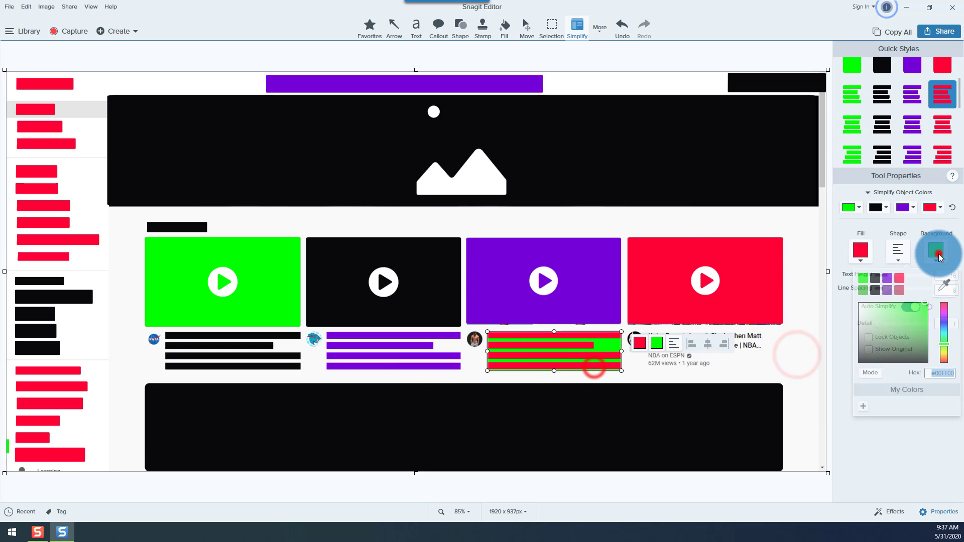
{"action": "left_click", "coordinate": [942, 283]}
{"action": "left_click", "coordinate": [799, 346]}
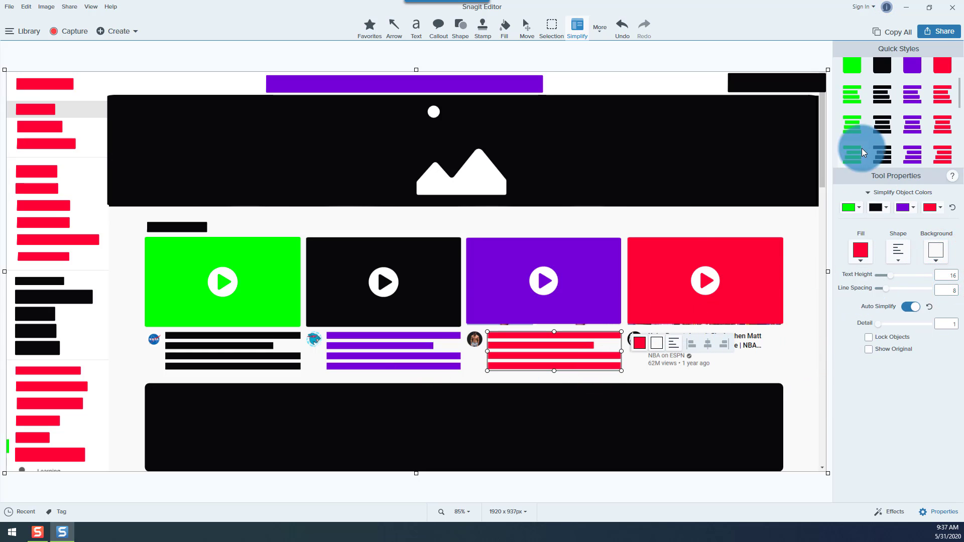
{"action": "left_click", "coordinate": [852, 94]}
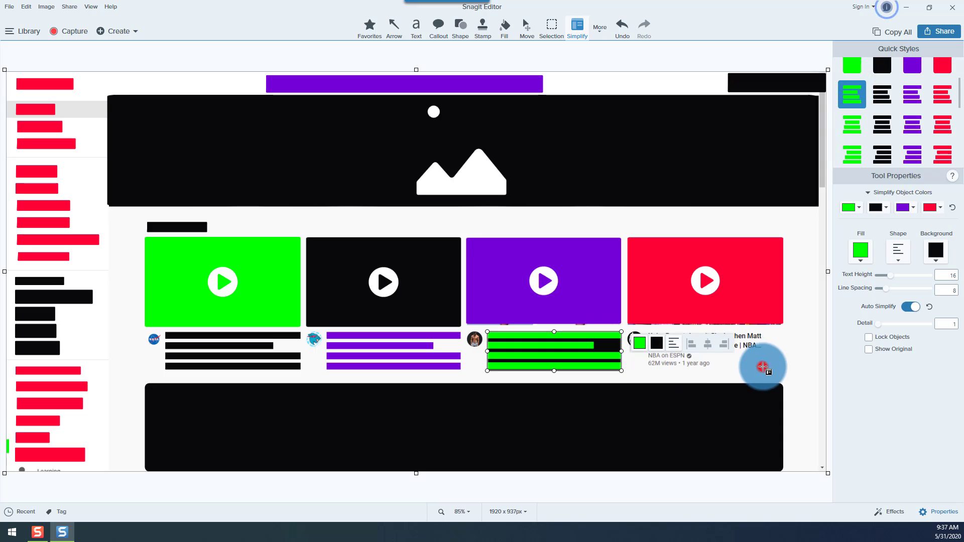
{"action": "left_click", "coordinate": [815, 296]}
{"action": "left_click", "coordinate": [586, 352]}
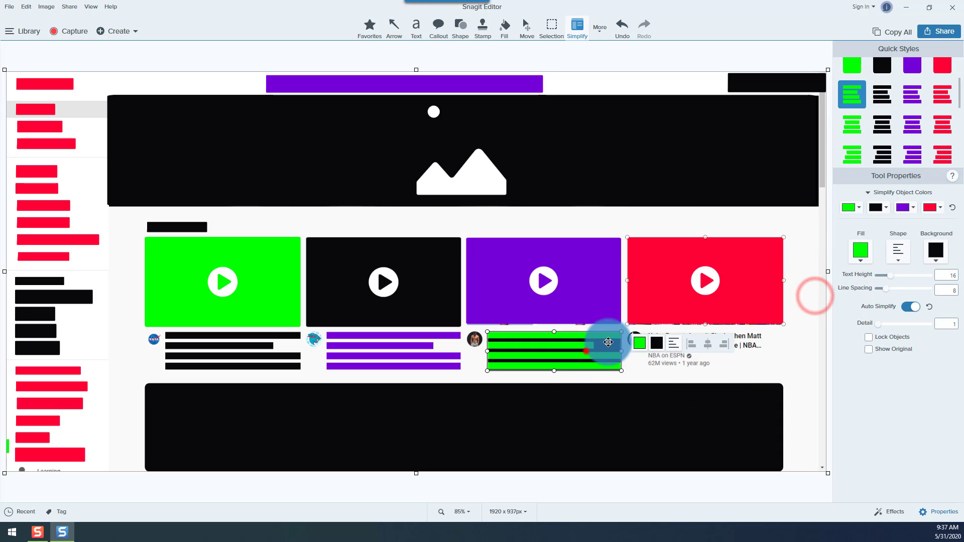
{"action": "left_click", "coordinate": [935, 259]}
{"action": "left_click", "coordinate": [941, 284]}
{"action": "left_click", "coordinate": [791, 361]}
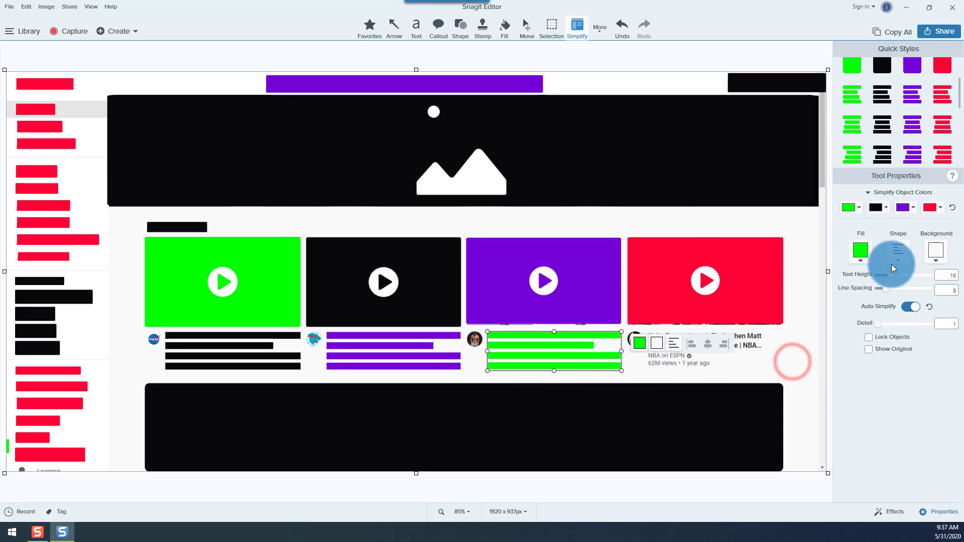
{"action": "left_click", "coordinate": [860, 253]}
{"action": "left_click", "coordinate": [907, 286]}
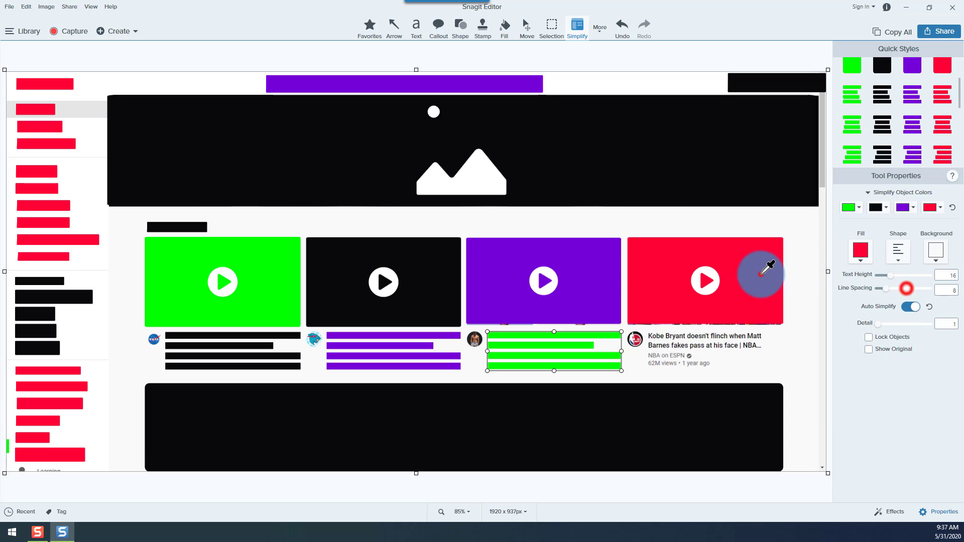
{"action": "left_click", "coordinate": [761, 274]}
{"action": "left_click", "coordinate": [757, 352]}
Cover the Kobe Bryant video's caption with green left-aligned text lines and match their background to the blank page color by sampling it
{"action": "left_click", "coordinate": [849, 96]}
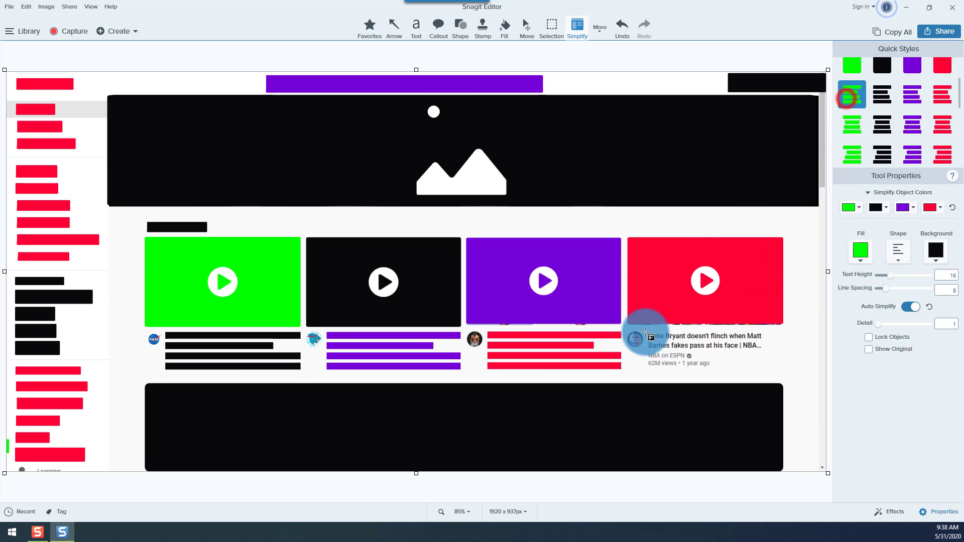
{"action": "left_click_drag", "start_coordinate": [645, 331], "coordinate": [783, 372]}
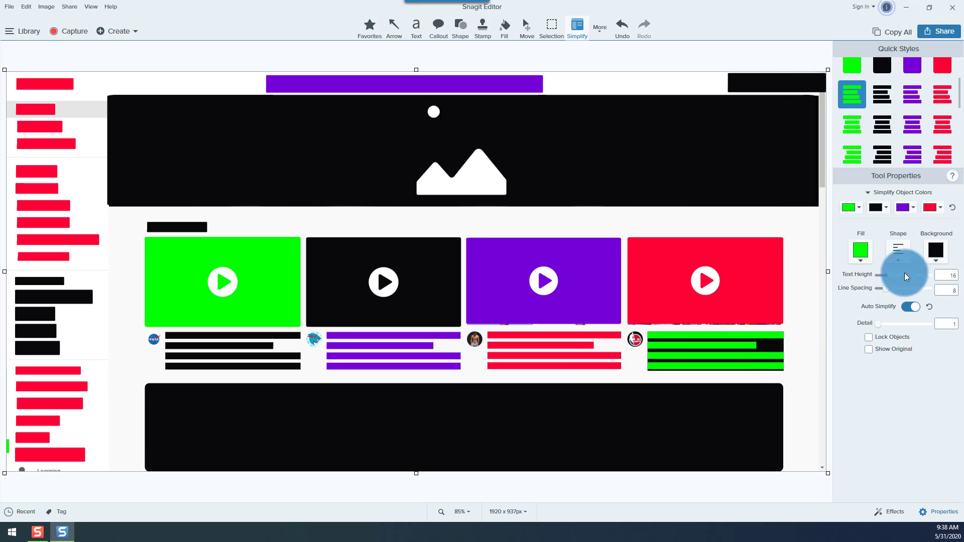
{"action": "left_click", "coordinate": [947, 246]}
{"action": "left_click", "coordinate": [939, 282]}
{"action": "left_click", "coordinate": [804, 274]}
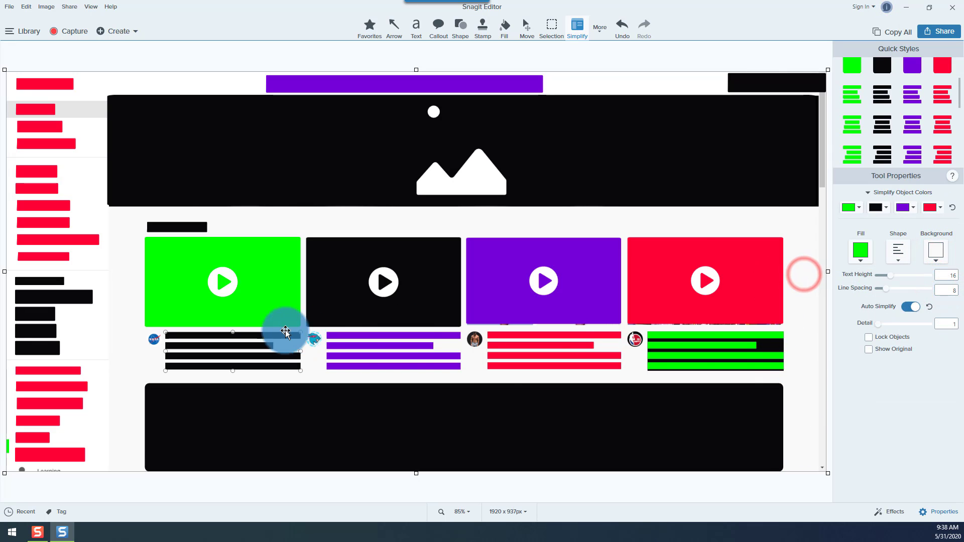
{"action": "left_click", "coordinate": [768, 355]}
{"action": "left_click", "coordinate": [931, 251]}
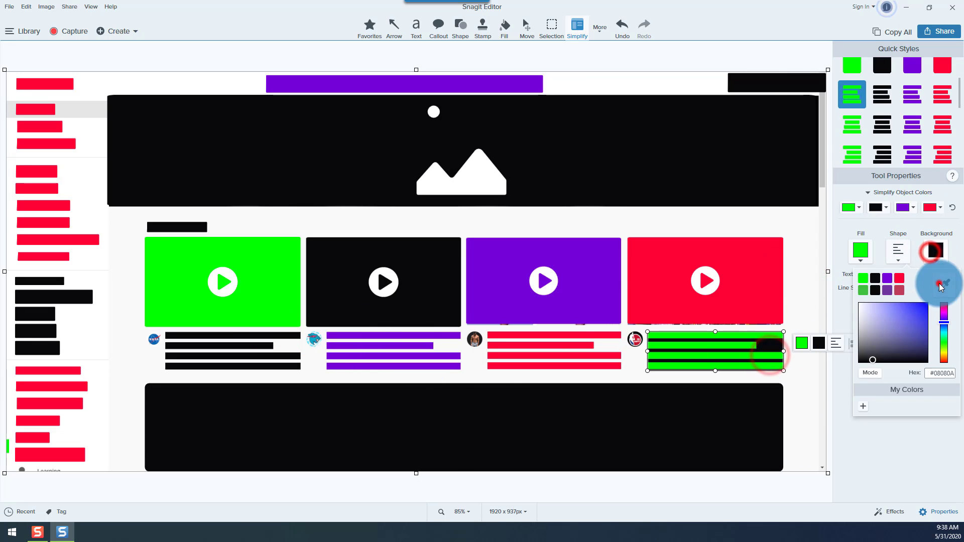
{"action": "left_click", "coordinate": [939, 284]}
{"action": "left_click", "coordinate": [801, 287]}
{"action": "left_click", "coordinate": [908, 432]}
{"action": "left_click", "coordinate": [814, 380]}
Extend the red video placeholder slightly downward so it covers the thumbnail's bottom edge
{"action": "left_click", "coordinate": [781, 297]}
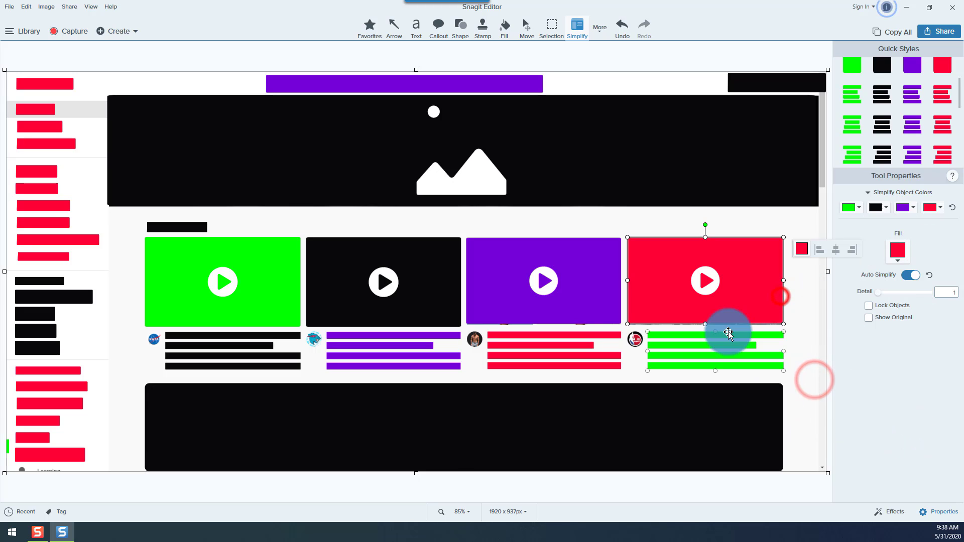
{"action": "left_click_drag", "start_coordinate": [705, 324], "coordinate": [706, 328]}
{"action": "left_click", "coordinate": [879, 342]}
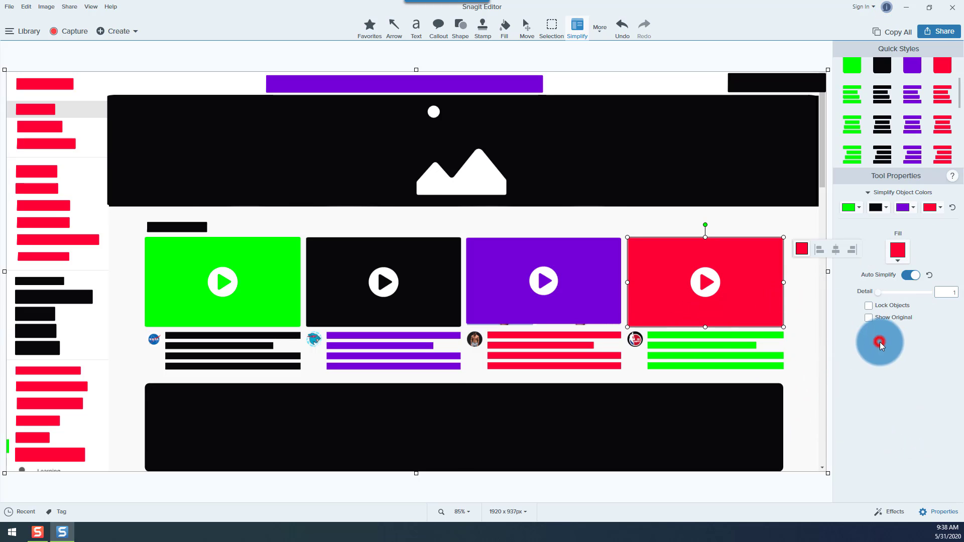
{"action": "left_click", "coordinate": [807, 272]}
{"action": "left_click", "coordinate": [20, 421]}
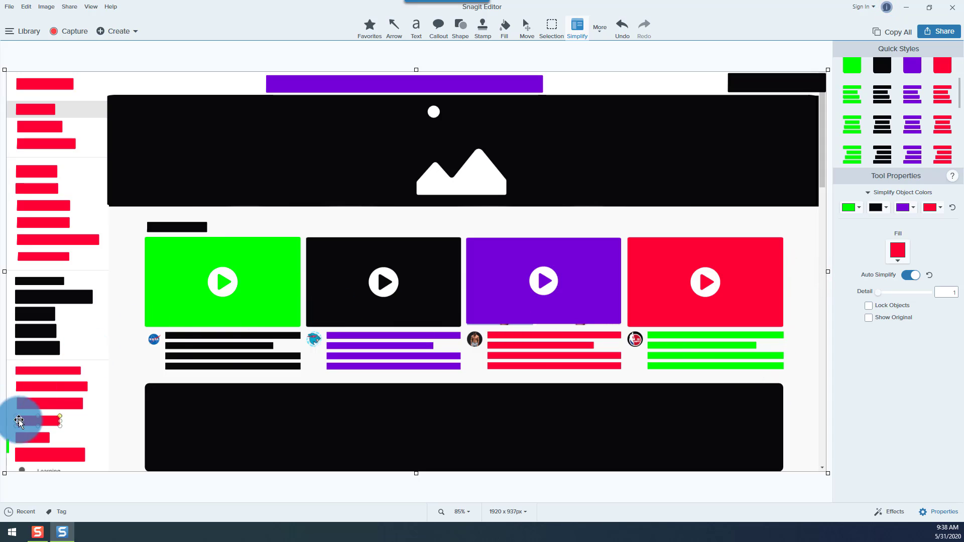
{"action": "left_click", "coordinate": [165, 335]}
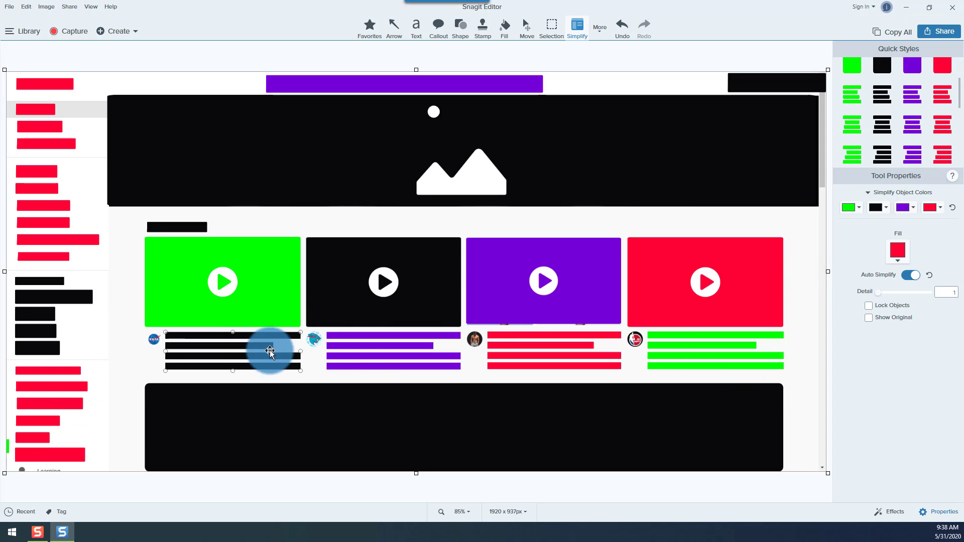
{"action": "left_click", "coordinate": [333, 353]}
Delete the black block covering the account and notification icons in the page header
{"action": "left_click", "coordinate": [770, 98]}
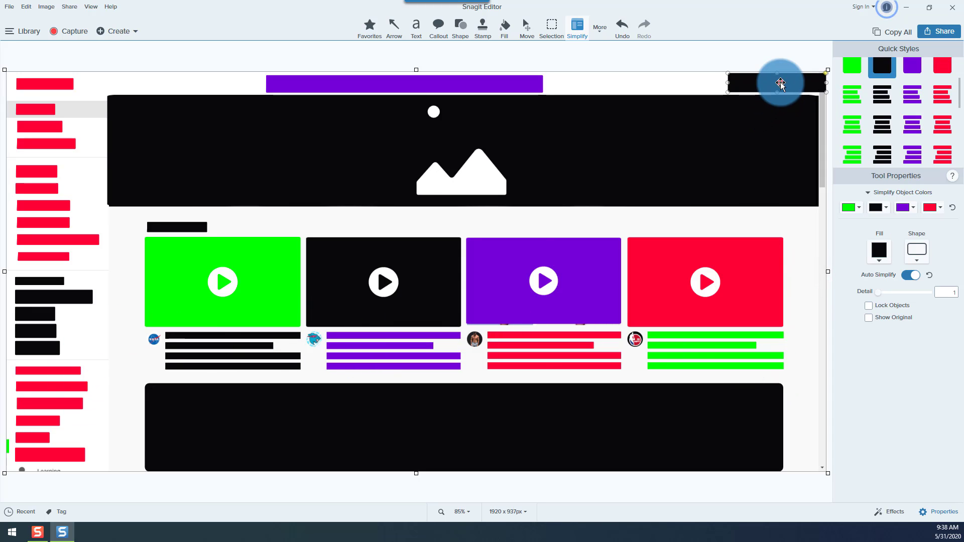
{"action": "left_click", "coordinate": [780, 83]}
{"action": "key", "text": "Delete"}
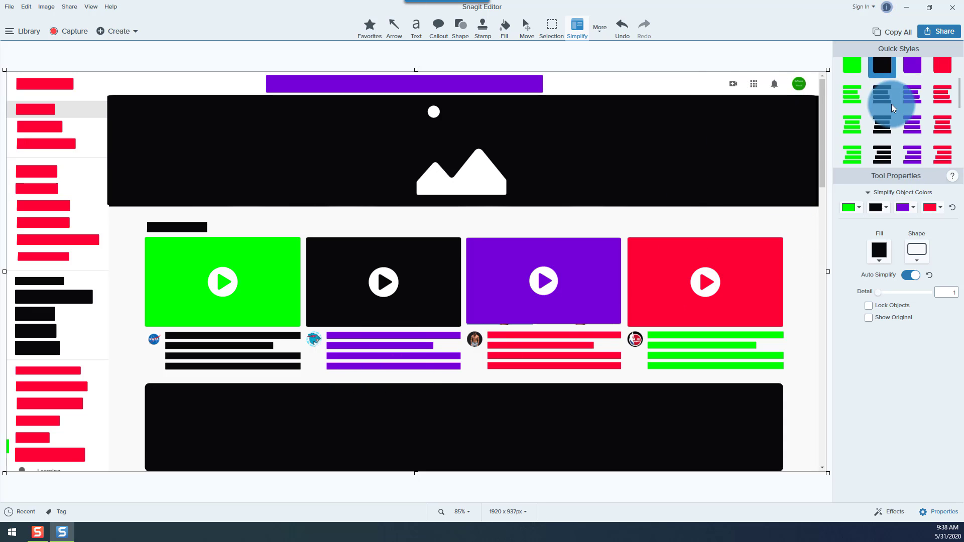
Cover the NASA video's channel avatar with a purple profile placeholder and the pizza video's avatar with a red one
{"action": "scroll", "coordinate": [891, 104], "scroll_direction": "down", "scroll_amount": 3}
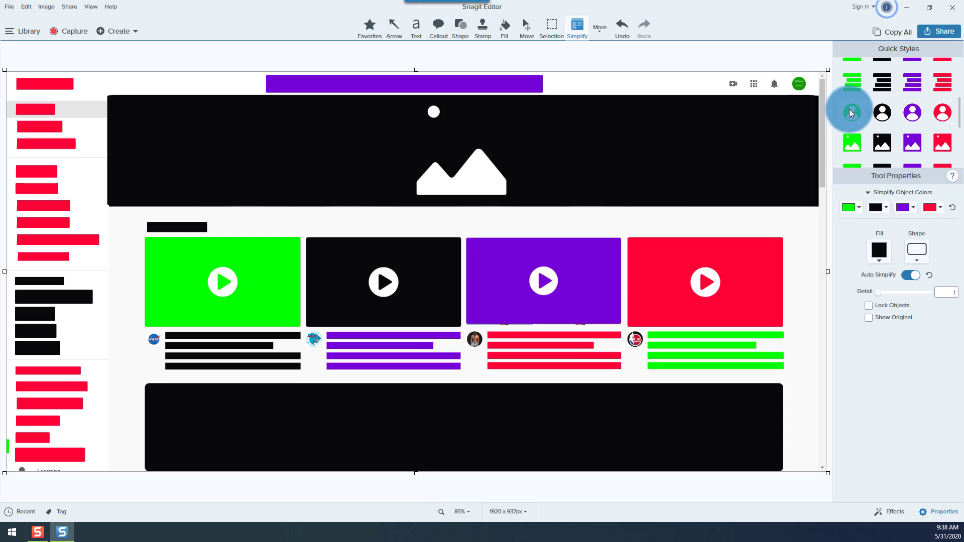
{"action": "left_click", "coordinate": [922, 111]}
{"action": "left_click_drag", "start_coordinate": [144, 331], "coordinate": [158, 340]}
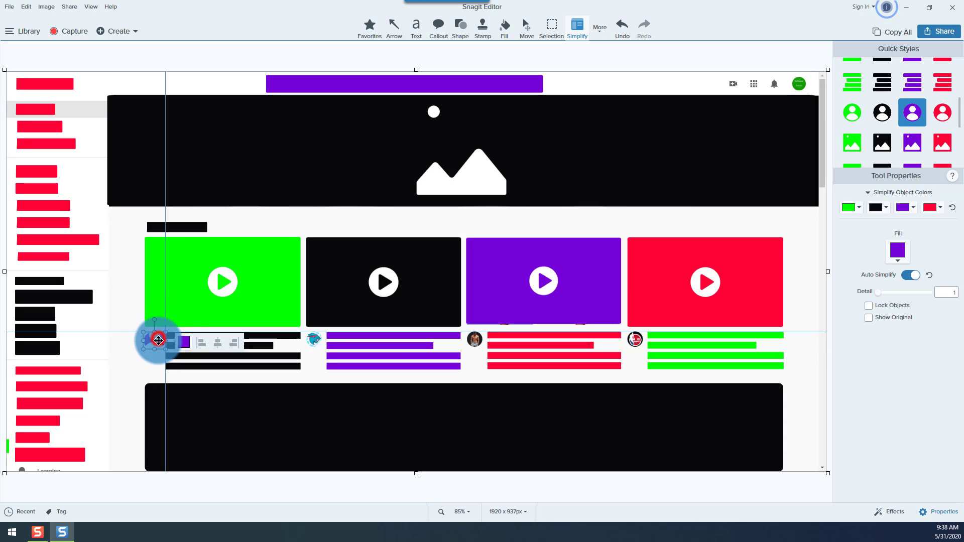
{"action": "left_click", "coordinate": [942, 113]}
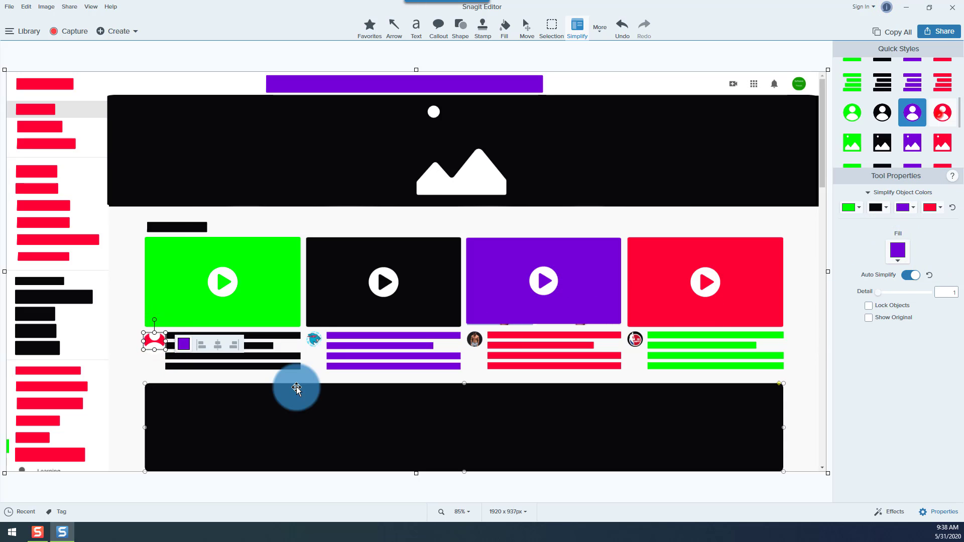
{"action": "left_click", "coordinate": [305, 331]}
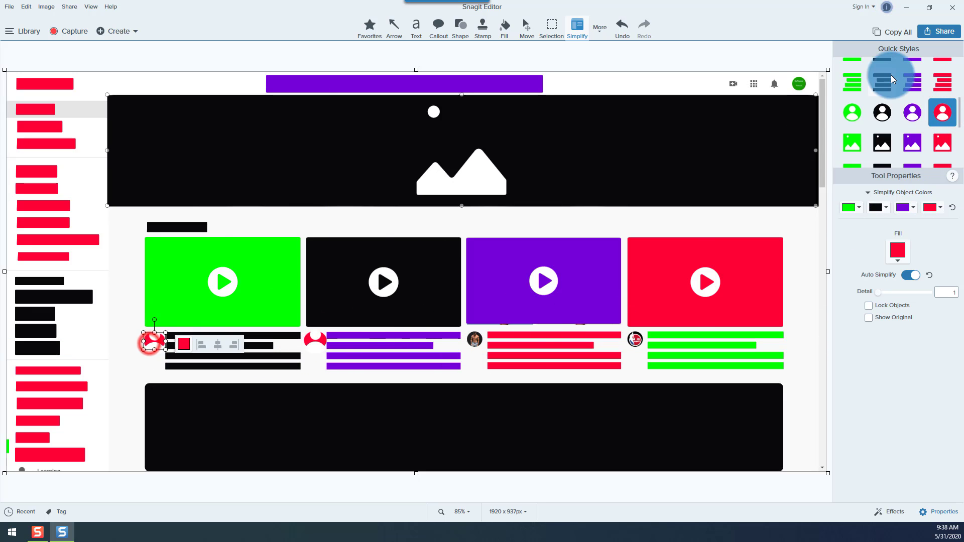
{"action": "left_click", "coordinate": [912, 112]}
{"action": "left_click", "coordinate": [473, 372]}
Cover the posture video's channel avatar with a green profile placeholder and the Kobe Bryant video's avatar with a black one
{"action": "left_click", "coordinate": [852, 113]}
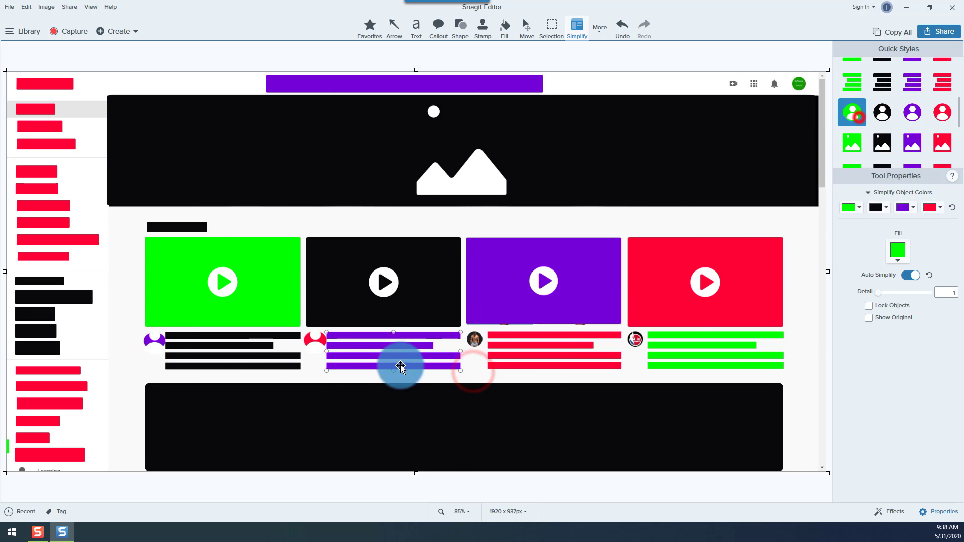
{"action": "left_click_drag", "start_coordinate": [466, 331], "coordinate": [485, 350]}
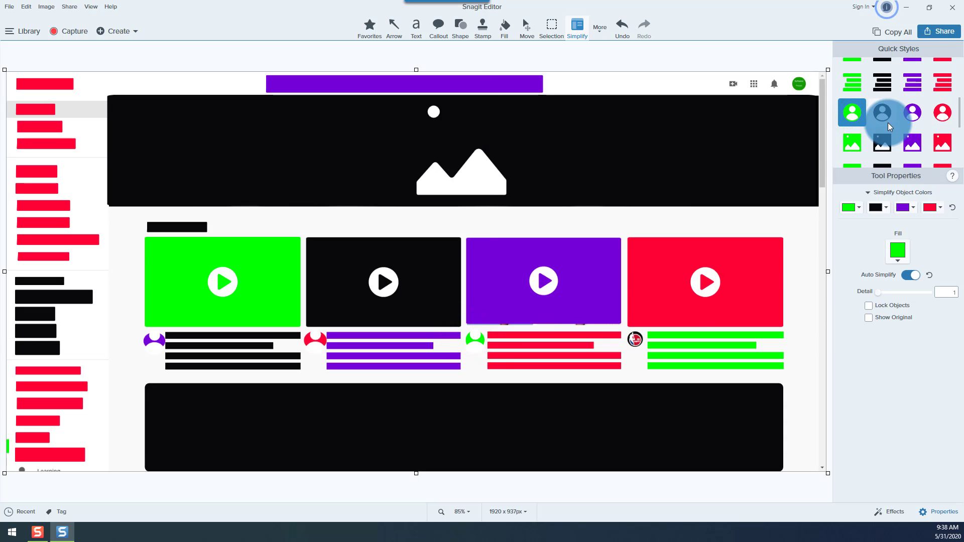
{"action": "right_click", "coordinate": [879, 117]}
{"action": "left_click", "coordinate": [631, 373]}
{"action": "left_click", "coordinate": [887, 114]}
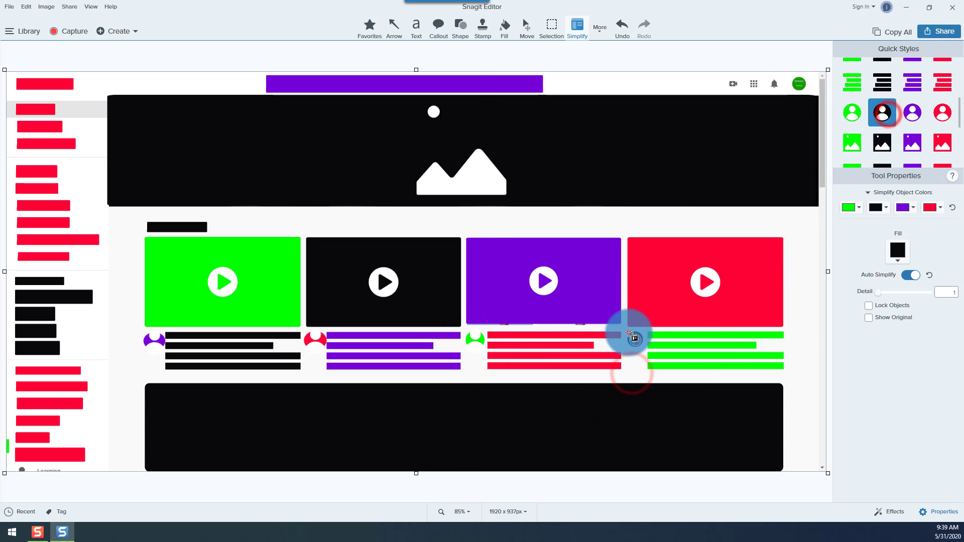
{"action": "left_click_drag", "start_coordinate": [628, 332], "coordinate": [643, 349]}
{"action": "left_click", "coordinate": [639, 376]}
Cover the account avatar in the page header with a green profile placeholder
{"action": "left_click", "coordinate": [856, 114]}
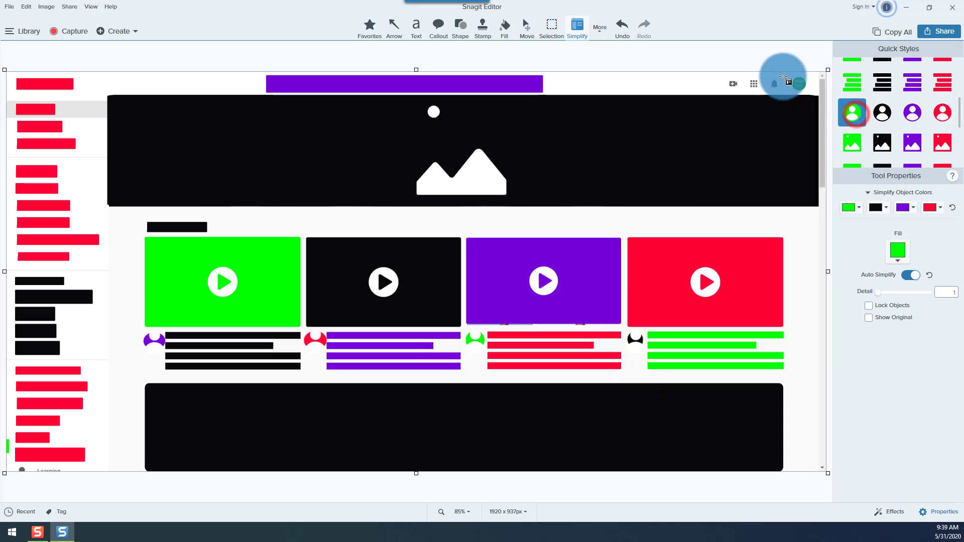
{"action": "mouse_move", "coordinate": [791, 71]}
{"action": "left_mouse_down"}
{"action": "mouse_move", "coordinate": [810, 93]}
{"action": "mouse_move", "coordinate": [807, 74]}
{"action": "left_mouse_up"}
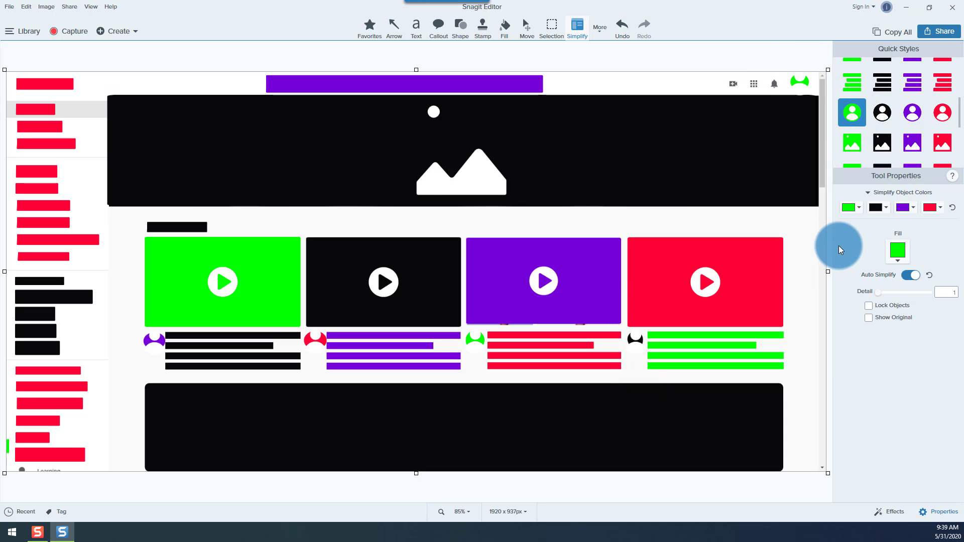
{"action": "left_click", "coordinate": [139, 203]}
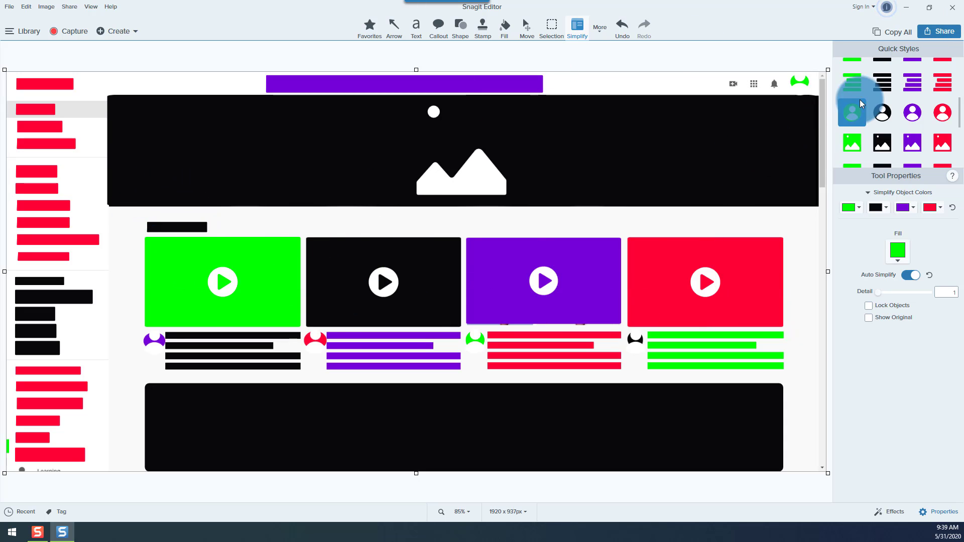
Cover the camera icon in the page header with a small black rectangle
{"action": "scroll", "coordinate": [856, 137], "scroll_direction": "down", "scroll_amount": 3}
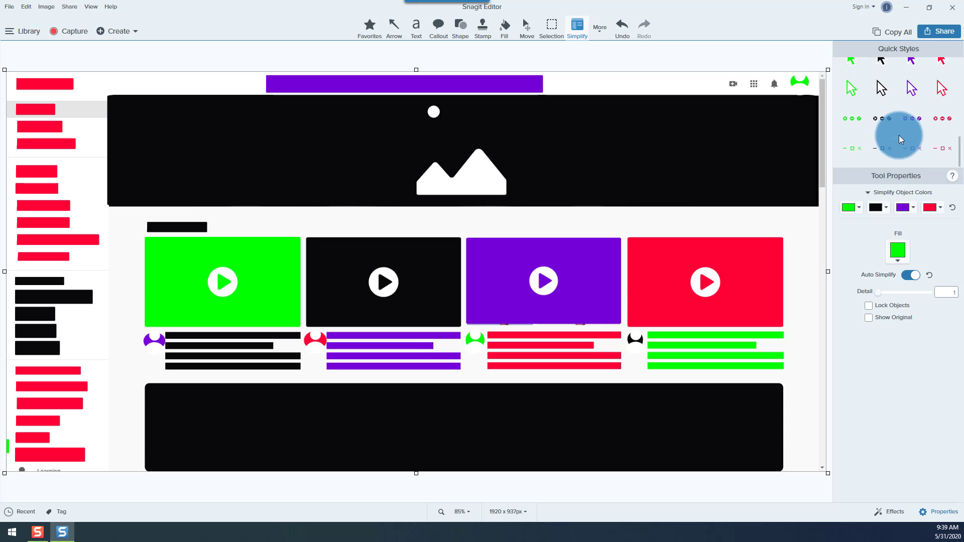
{"action": "scroll", "coordinate": [912, 150], "scroll_direction": "up", "scroll_amount": 2}
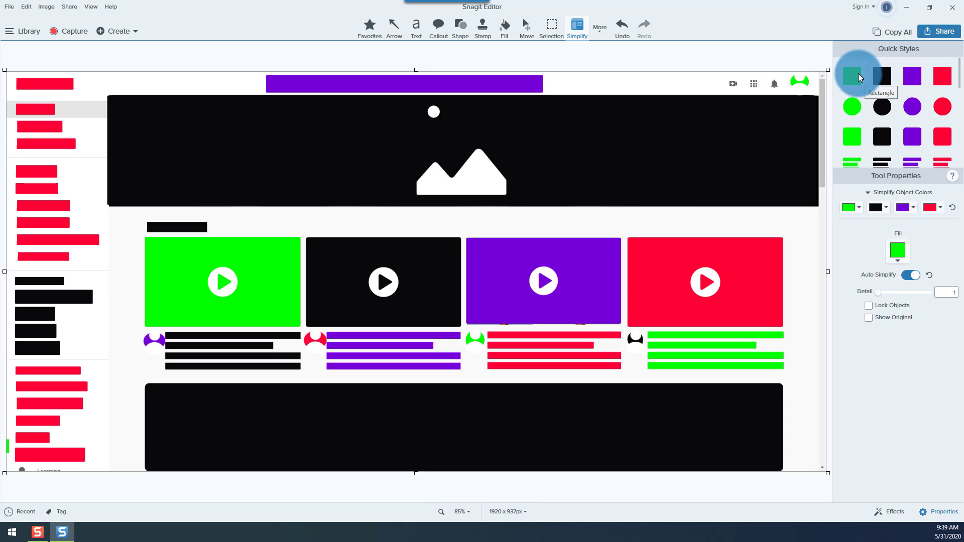
{"action": "left_click", "coordinate": [882, 77]}
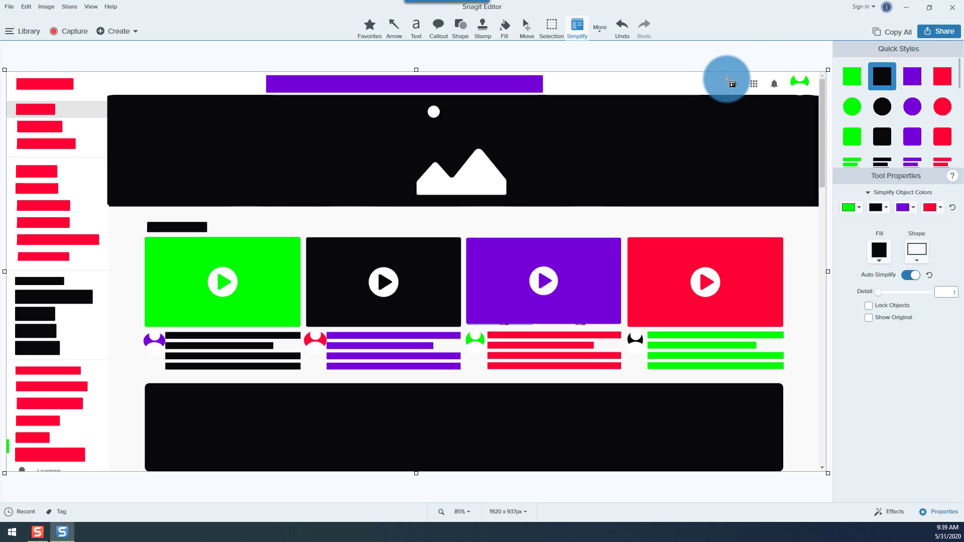
{"action": "left_click_drag", "start_coordinate": [727, 79], "coordinate": [741, 89]}
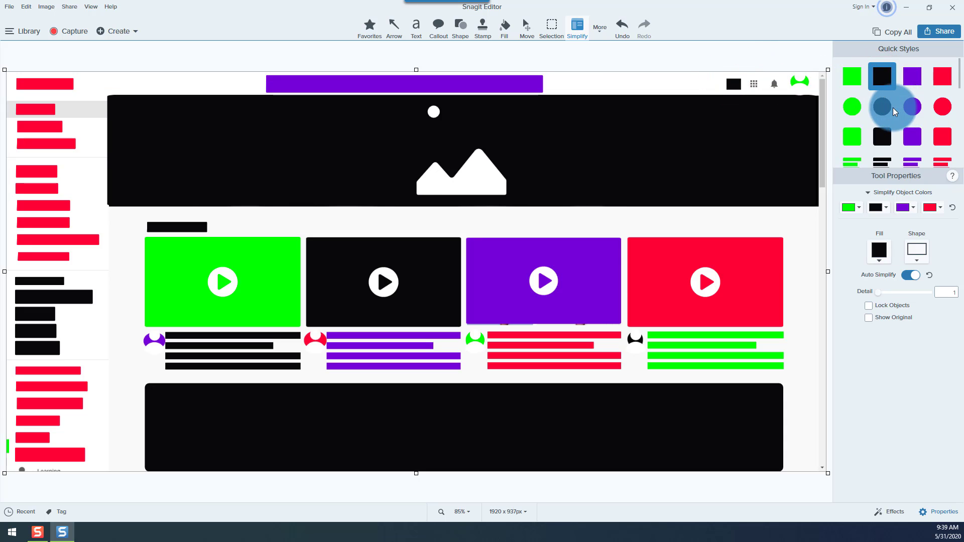
Cover the header's apps grid icon with a purple circle and the bell icon with a red rounded rectangle
{"action": "left_click", "coordinate": [911, 106]}
{"action": "left_click", "coordinate": [744, 83]}
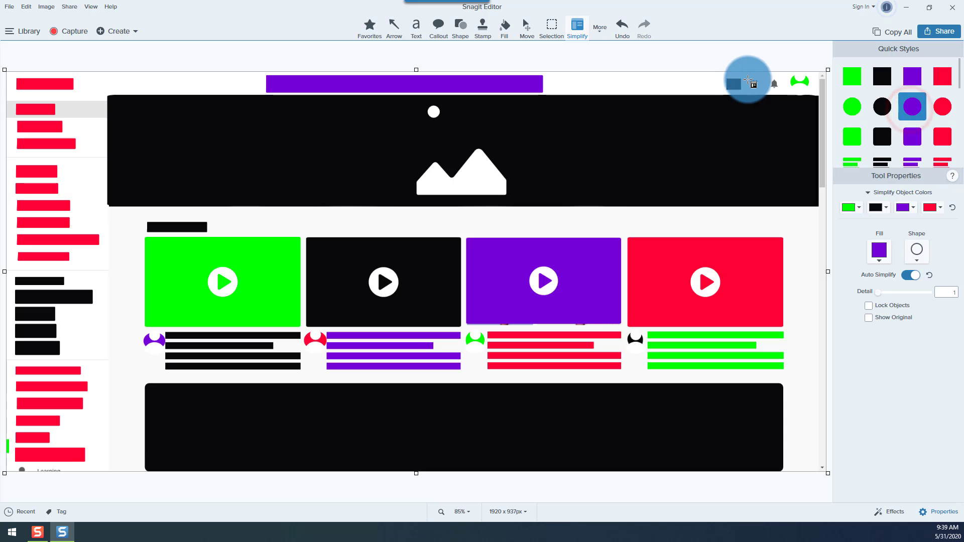
{"action": "mouse_move", "coordinate": [747, 78]}
{"action": "left_mouse_down"}
{"action": "mouse_move", "coordinate": [763, 91]}
{"action": "mouse_move", "coordinate": [772, 81]}
{"action": "mouse_move", "coordinate": [783, 89]}
{"action": "left_mouse_up"}
{"action": "left_click", "coordinate": [942, 137]}
{"action": "left_click", "coordinate": [685, 81]}
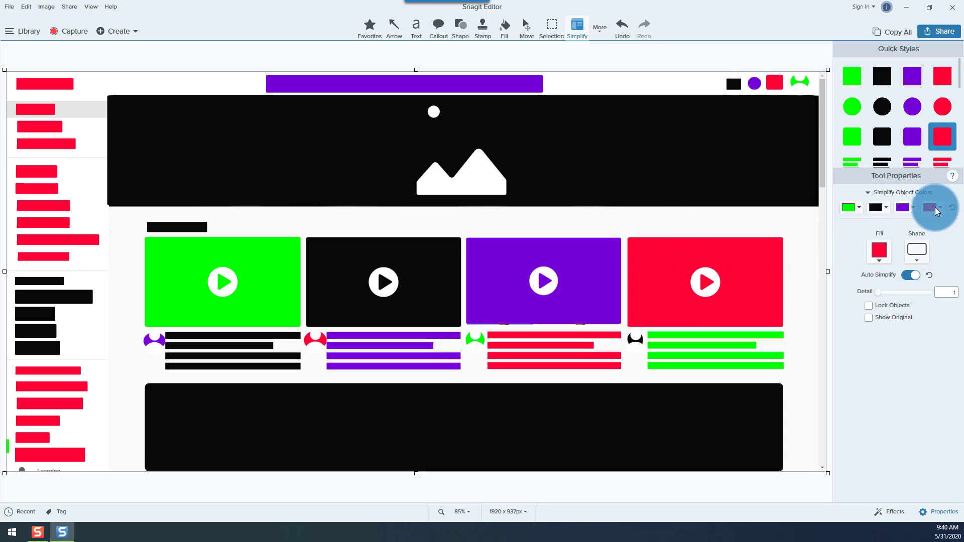
{"action": "left_click", "coordinate": [878, 263]}
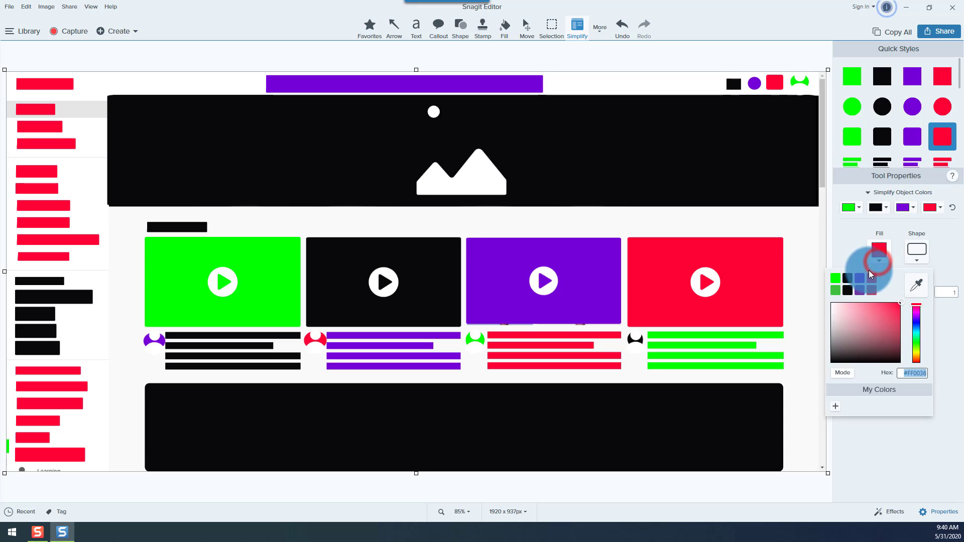
{"action": "left_click", "coordinate": [955, 262]}
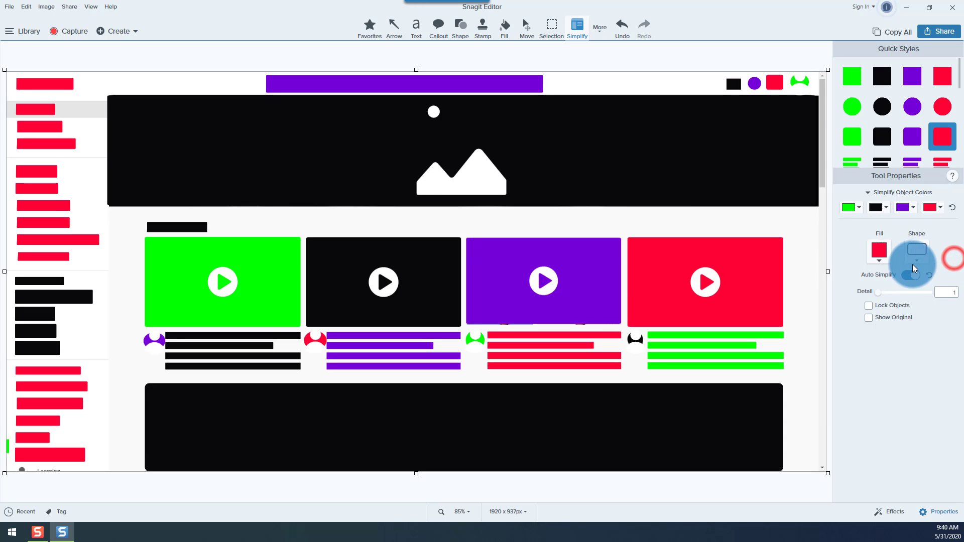
{"action": "left_click", "coordinate": [917, 251]}
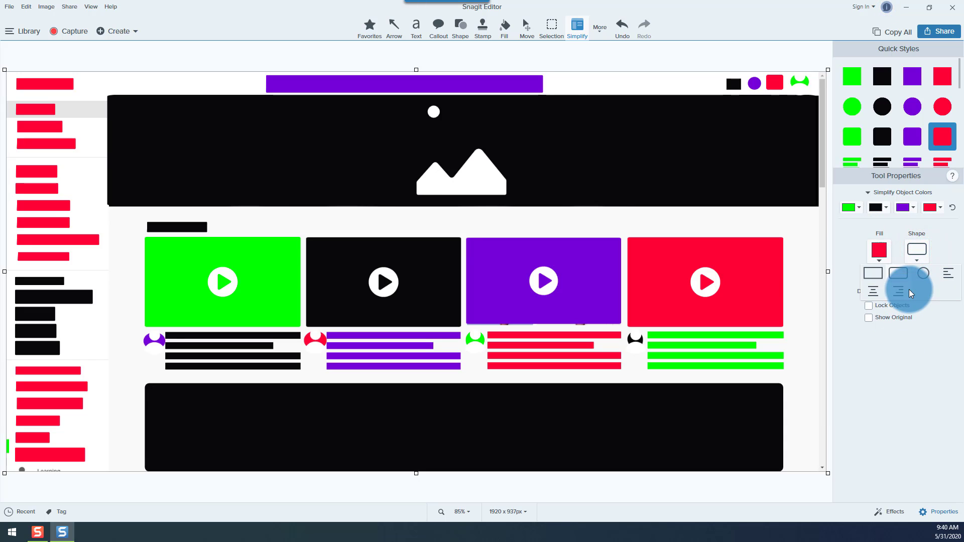
{"action": "left_click", "coordinate": [907, 425]}
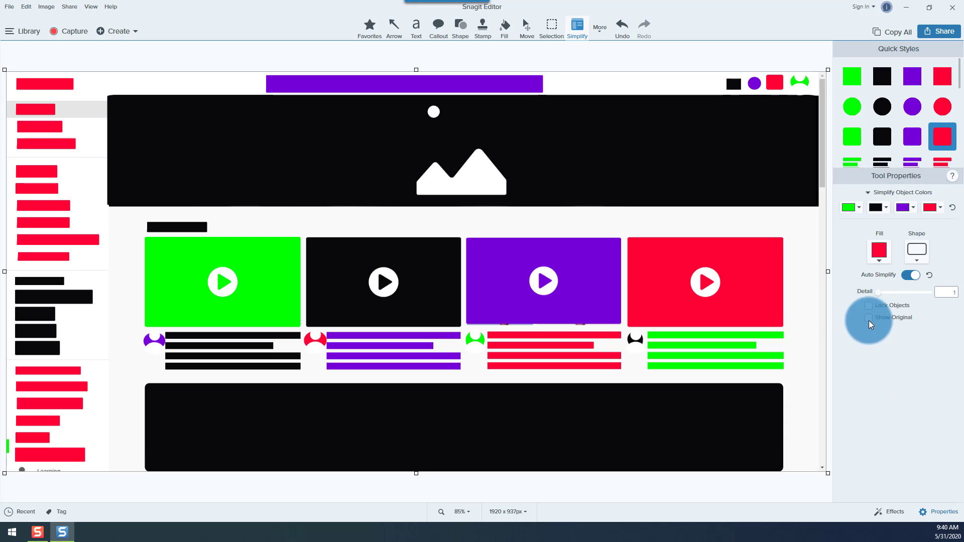
Turn on Lock Objects for the simplified shapes
{"action": "left_click", "coordinate": [868, 305]}
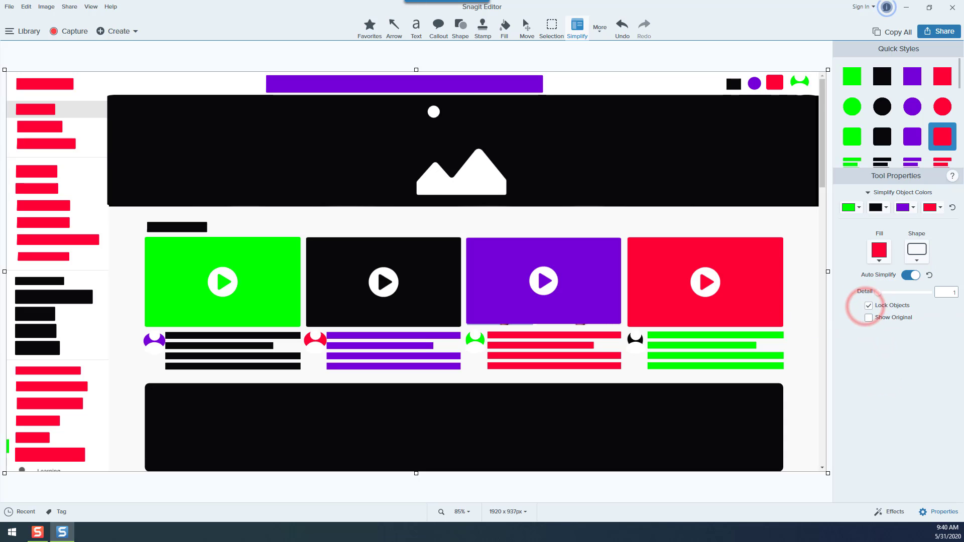
Select the banner image placeholder and the red and black video placeholders in turn to check how the object lock behaves
{"action": "left_click", "coordinate": [690, 274]}
{"action": "left_click", "coordinate": [694, 161]}
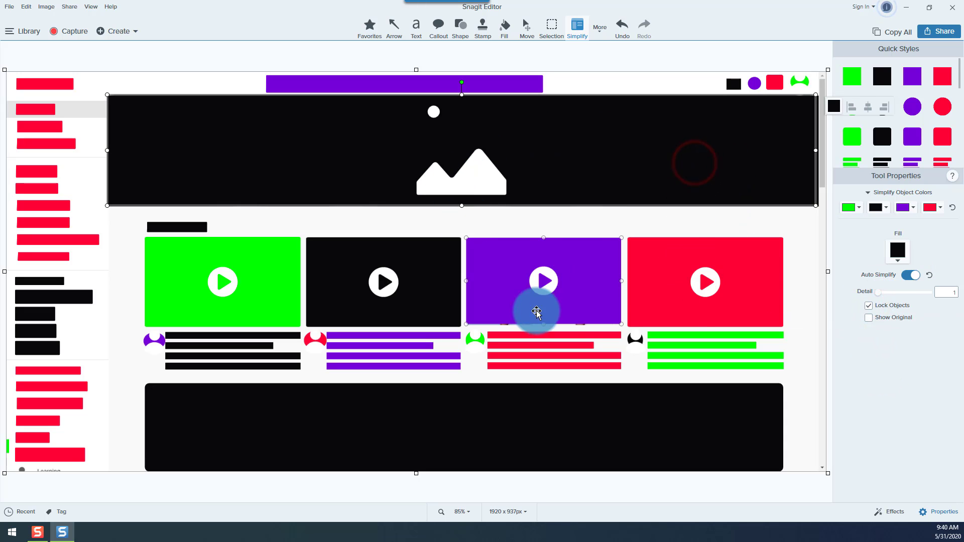
{"action": "left_click", "coordinate": [708, 305]}
{"action": "left_click", "coordinate": [430, 298]}
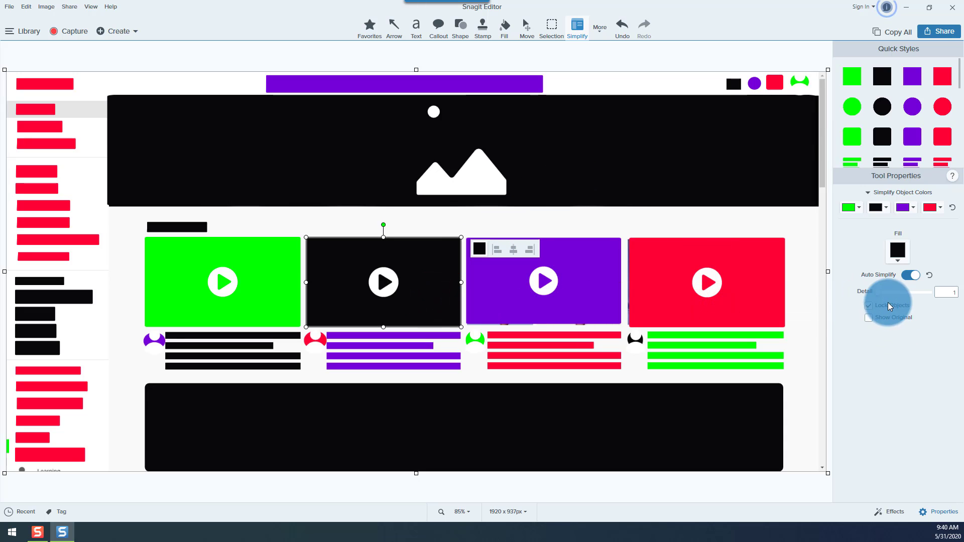
Try to fill the screenshot's background around the placeholders with solid orange, and undo the fill
{"action": "left_click", "coordinate": [503, 26]}
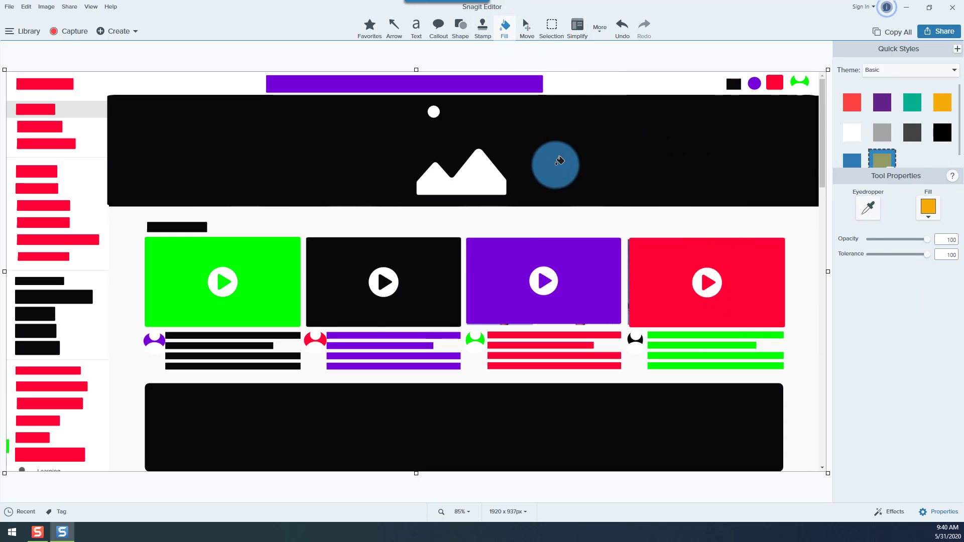
{"action": "left_click", "coordinate": [576, 157]}
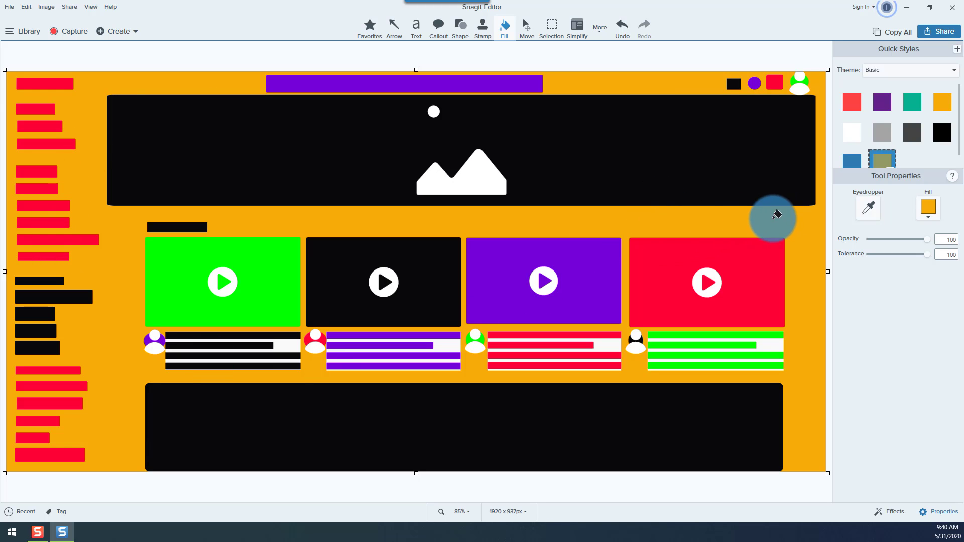
{"action": "key", "text": "ctrl+z"}
Turn off Lock Objects for the simplified shapes and show the original screenshot beneath them with the opacity set to 44
{"action": "left_click", "coordinate": [577, 28]}
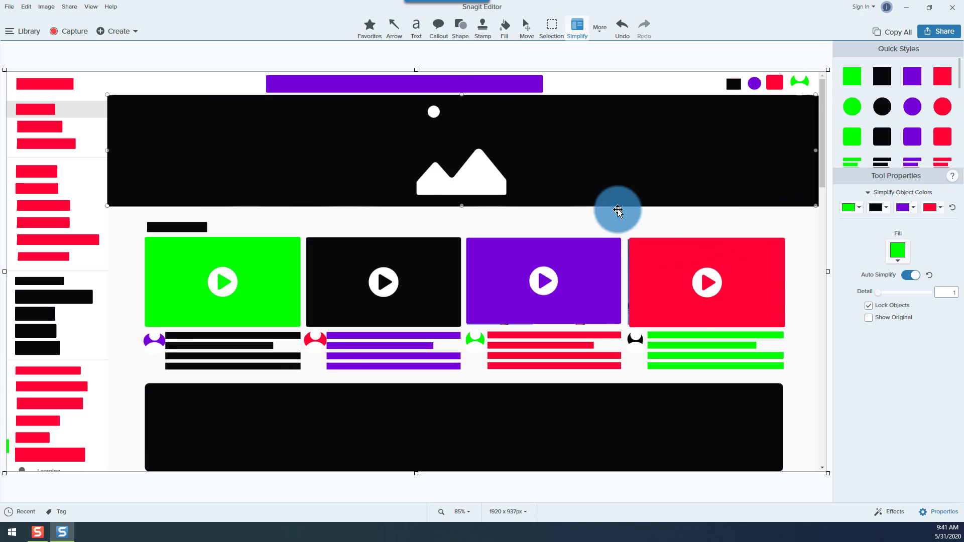
{"action": "left_click", "coordinate": [870, 306]}
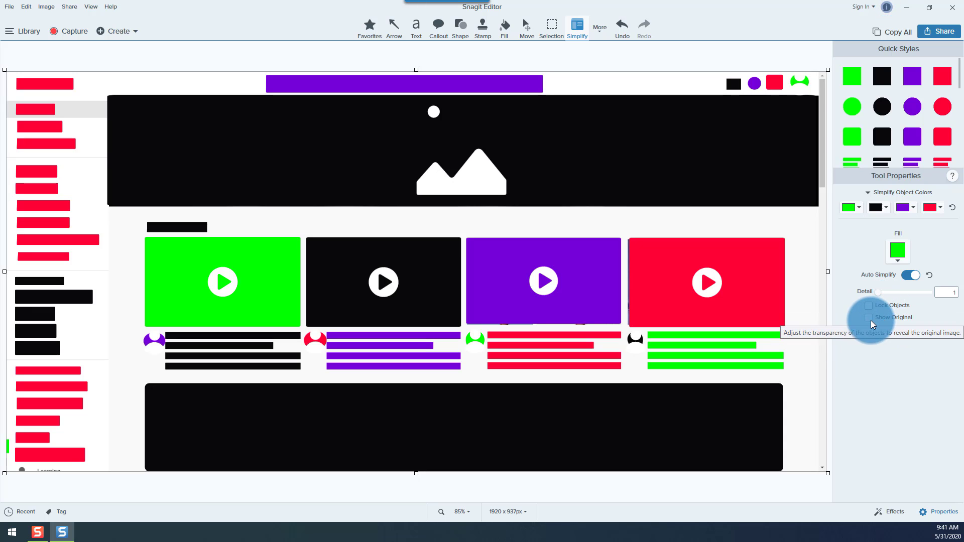
{"action": "left_click", "coordinate": [867, 319]}
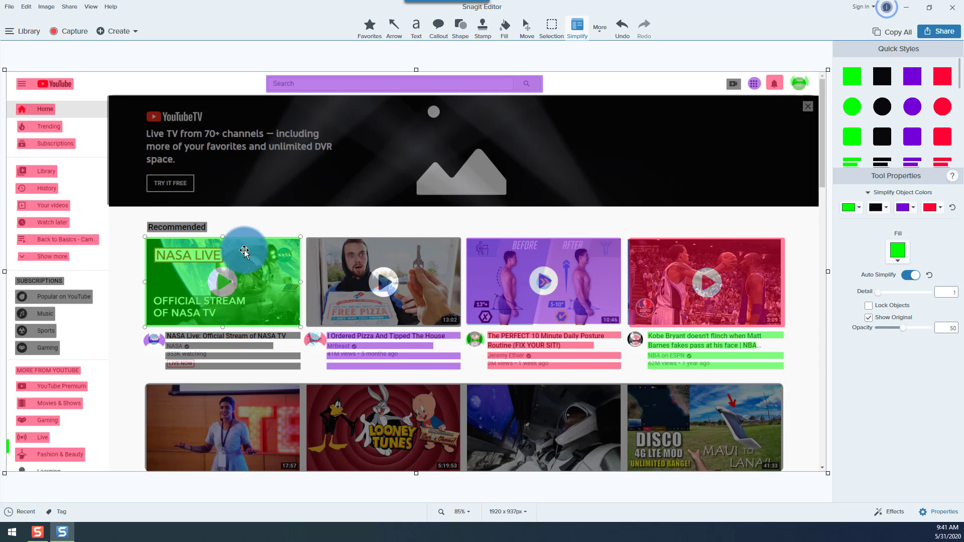
{"action": "left_click", "coordinate": [257, 309]}
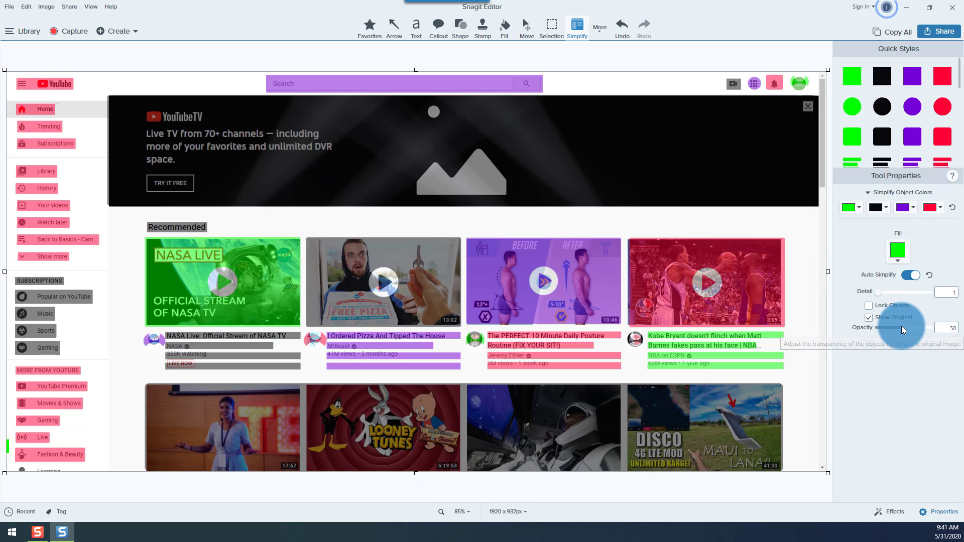
{"action": "mouse_move", "coordinate": [904, 327]}
{"action": "left_mouse_down"}
{"action": "mouse_move", "coordinate": [920, 327]}
{"action": "mouse_move", "coordinate": [899, 328]}
{"action": "left_mouse_up"}
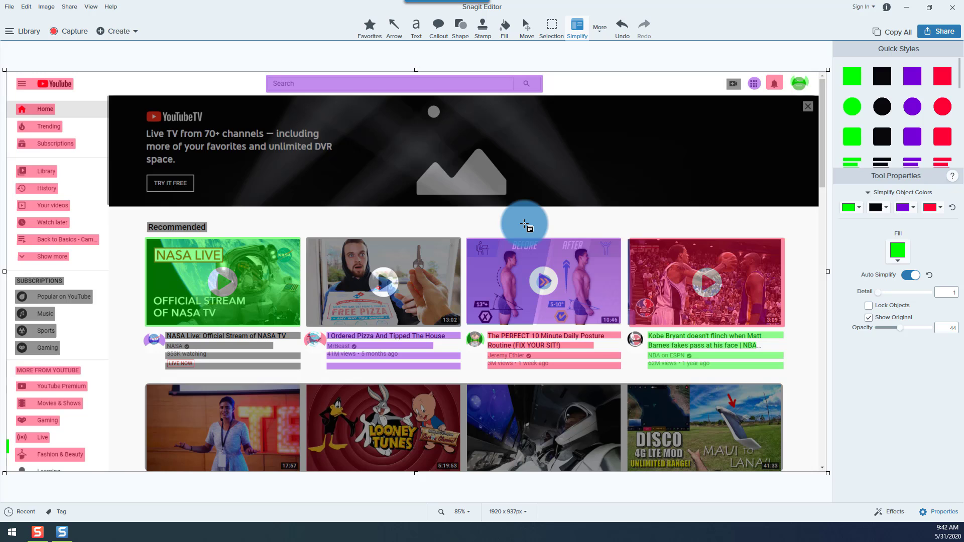